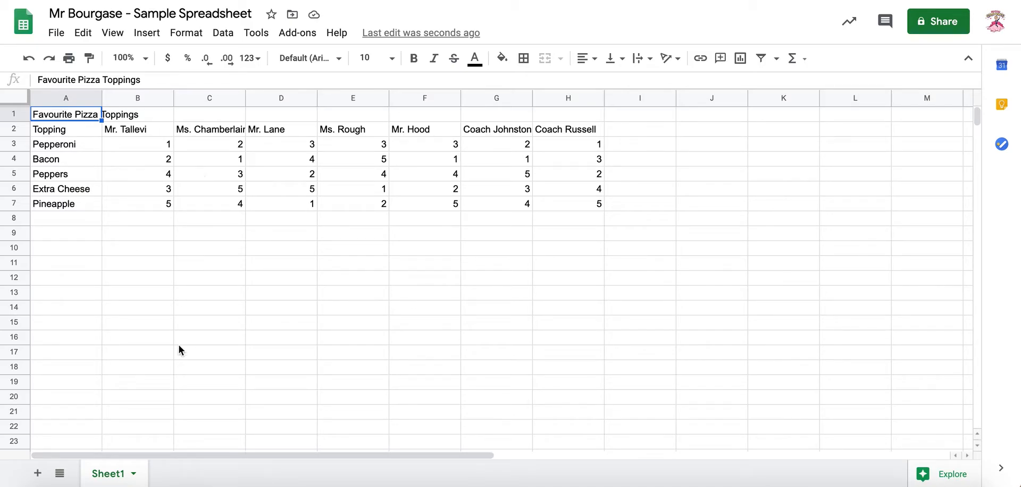
- Rename the Sheet1 worksheet as "Pizza Toppings"
double_click(120, 478)
text(Pizza Toppings)
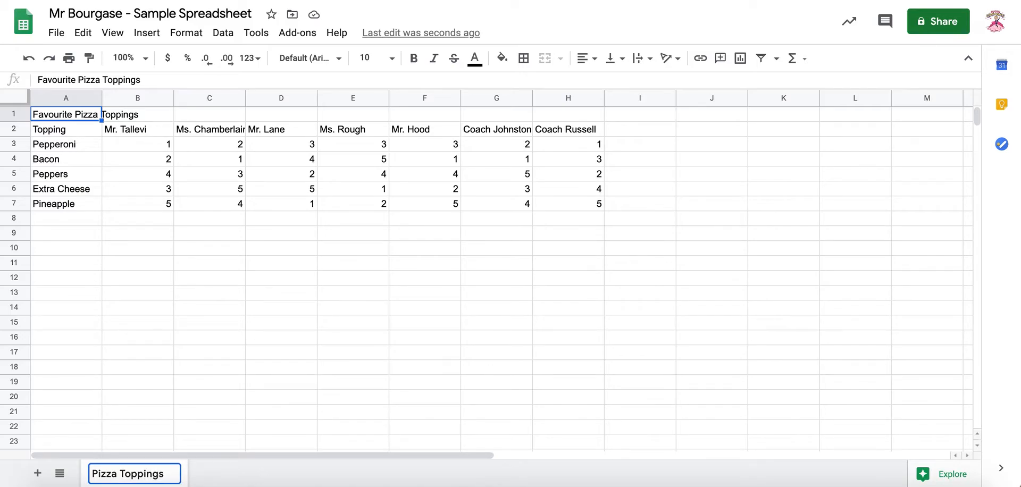
click(93, 339)
- Merge cells A1:H1 into one title cell and centre the title horizontally
drag(47, 114, 550, 114)
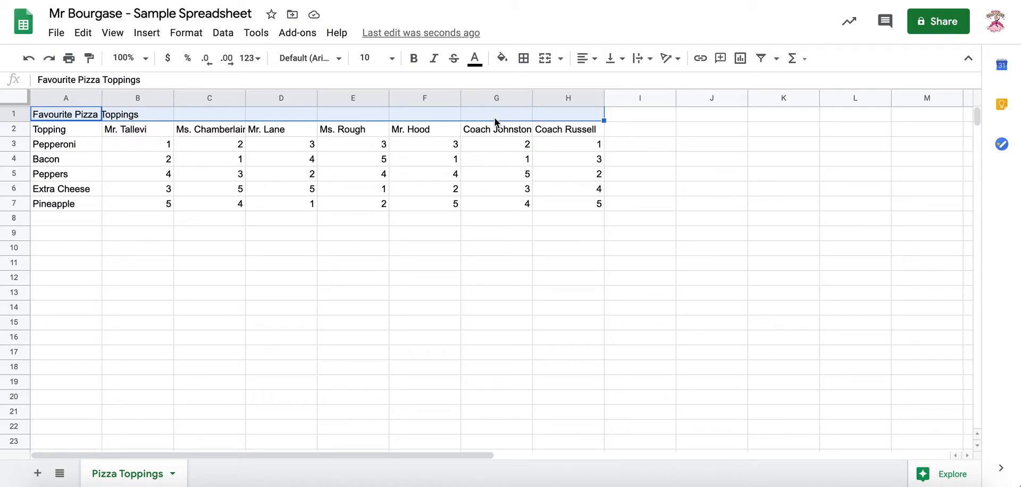
click(560, 59)
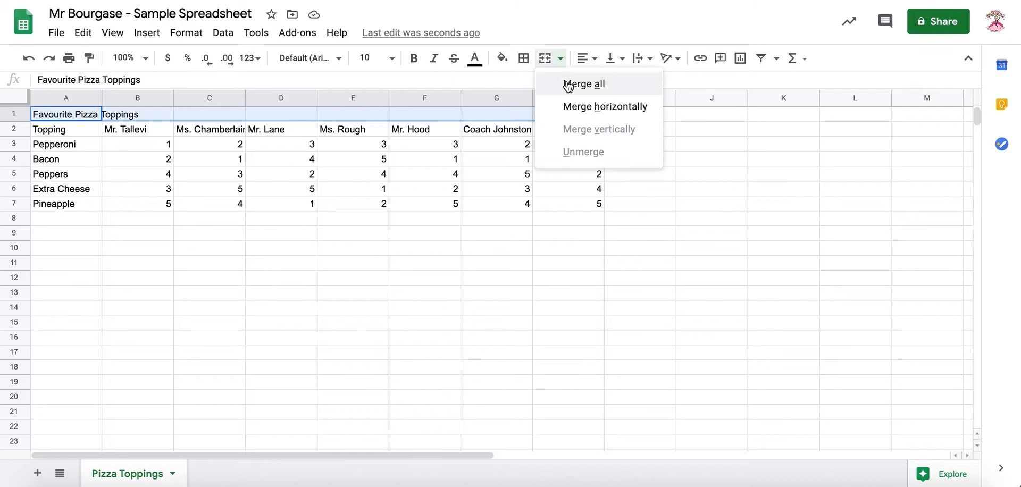
click(567, 84)
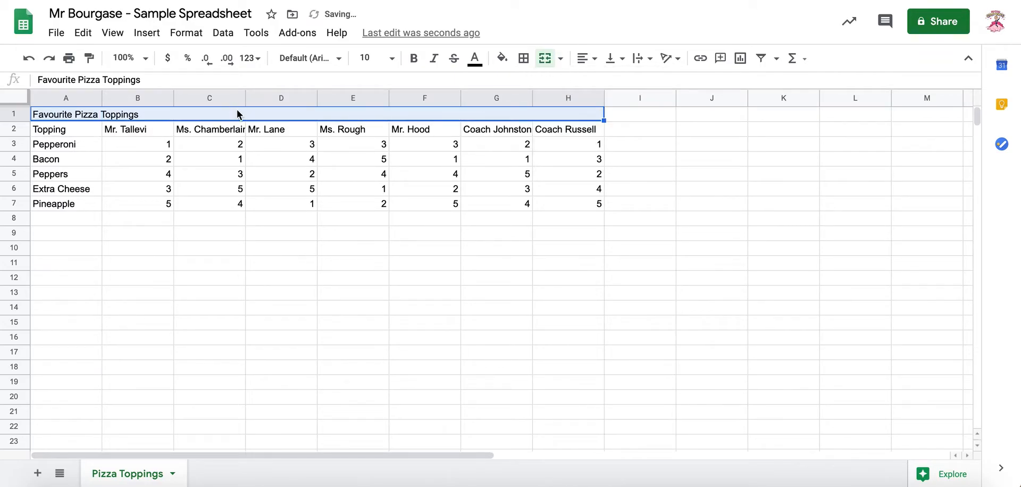
click(594, 59)
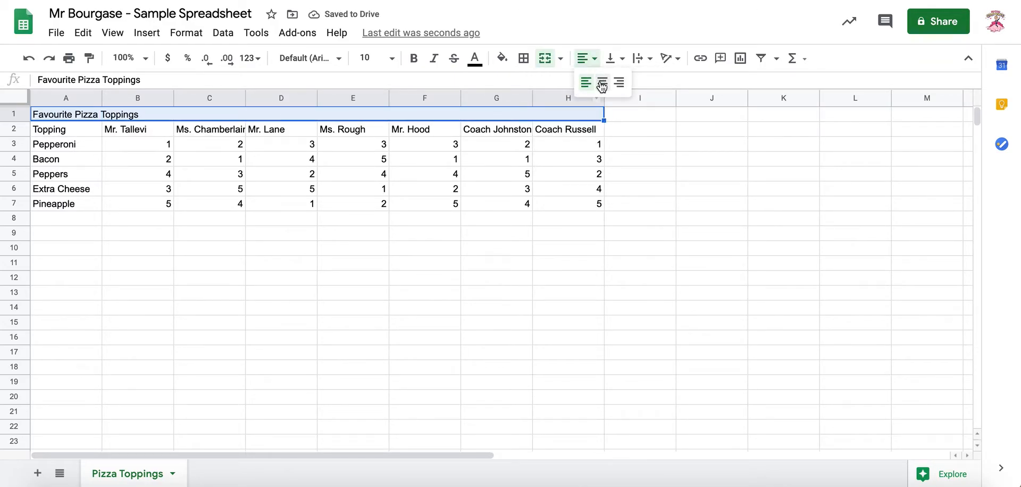
click(603, 84)
- Make the "Favourite Pizza Toppings" title bold and colour its text orange
click(414, 63)
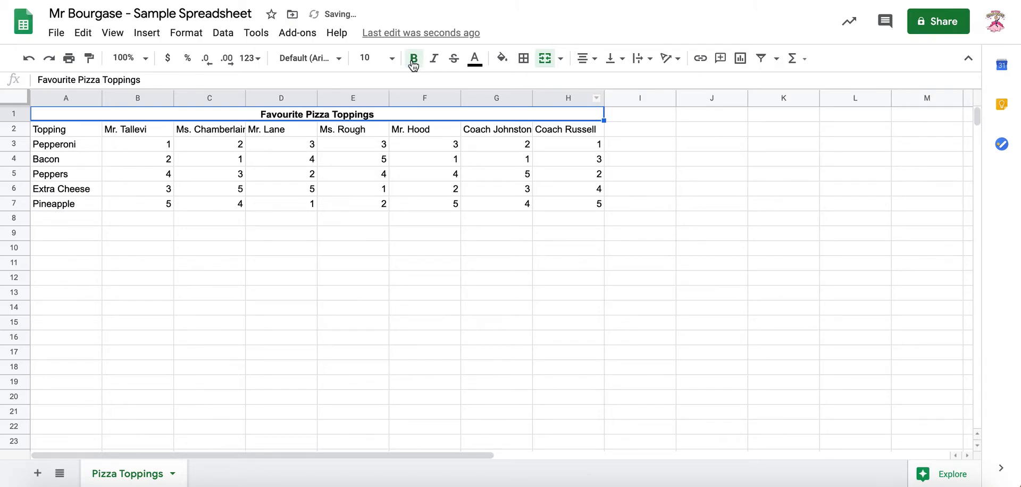
click(473, 59)
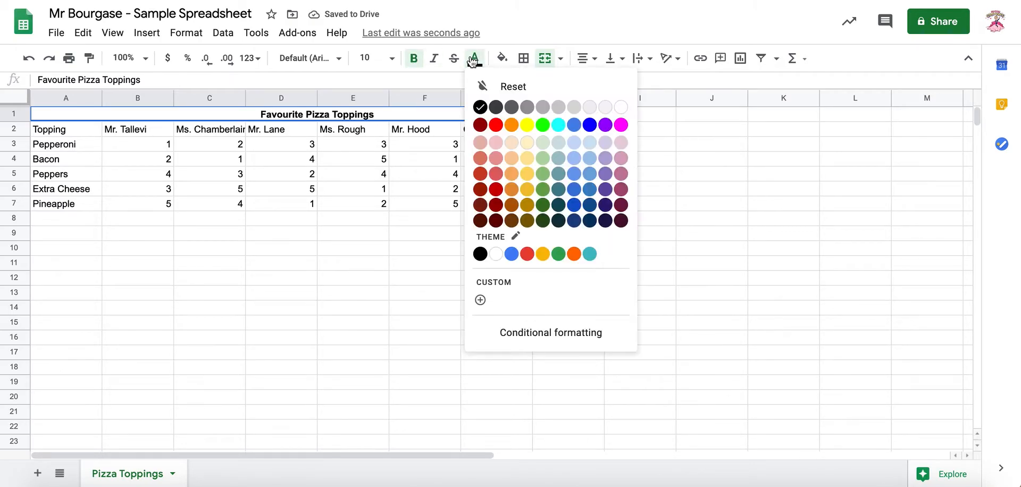
click(511, 124)
click(397, 151)
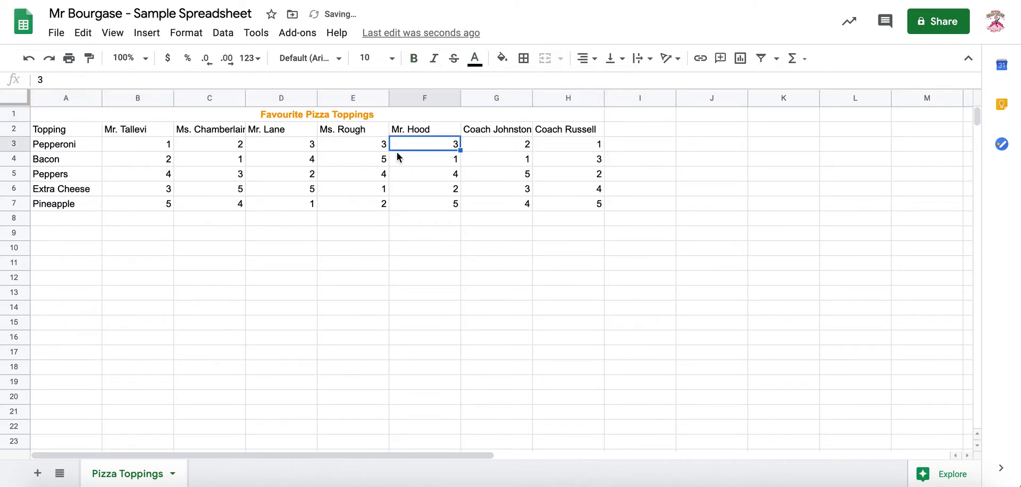
- Turn on text wrapping for the header cells B2:H2
click(132, 133)
drag(132, 133, 532, 139)
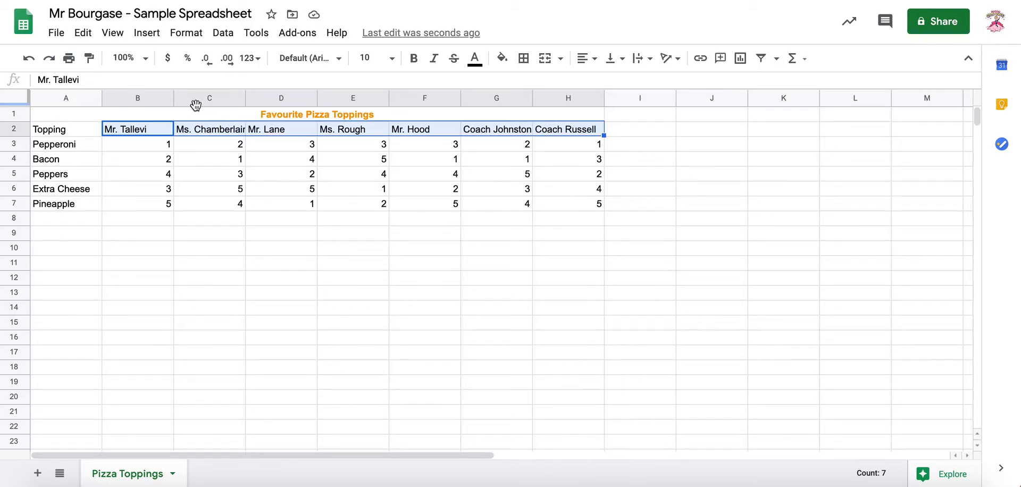
click(190, 34)
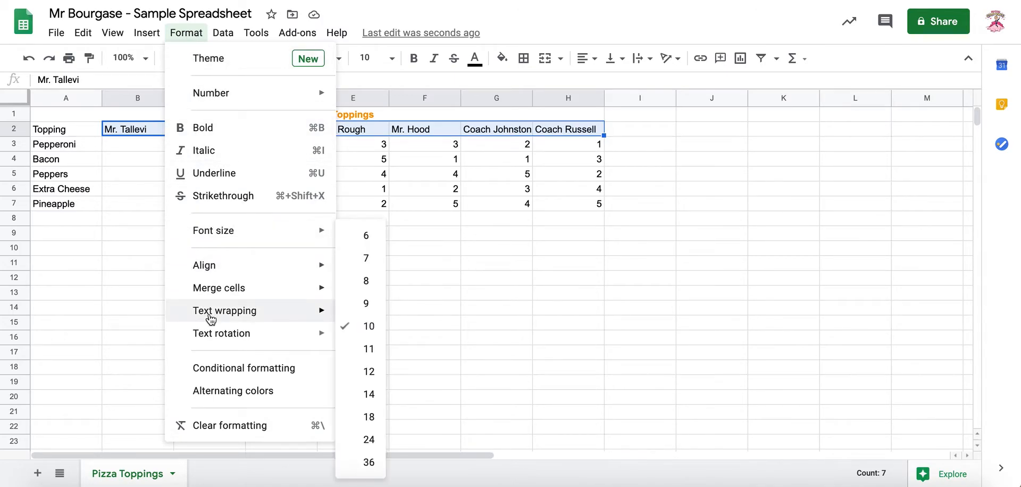
mouse_move(211, 319)
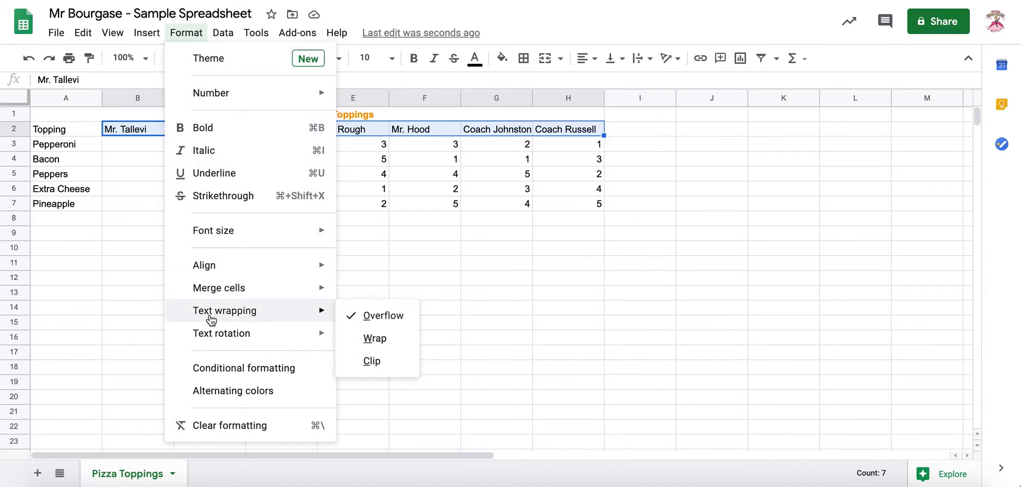
click(370, 339)
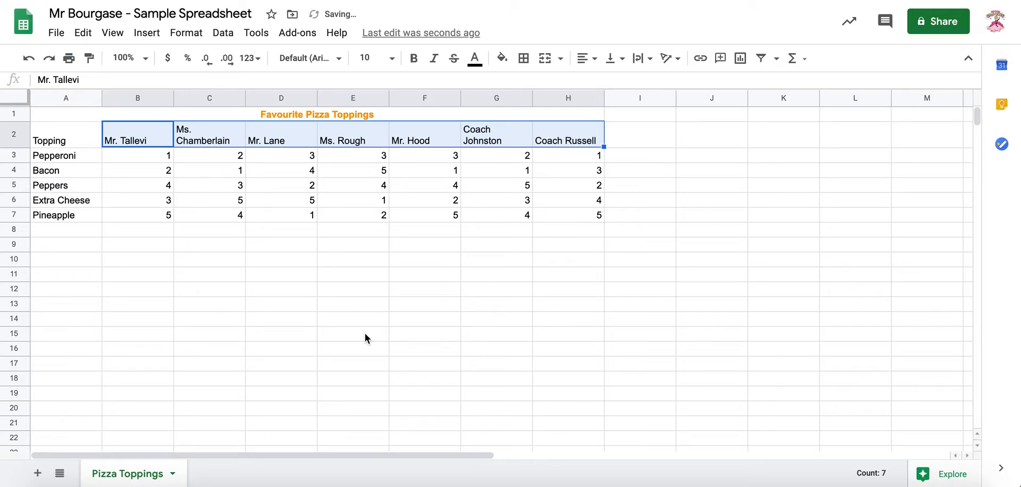
- Align the header row cells A2:H2 vertically to the middle
drag(71, 142, 540, 145)
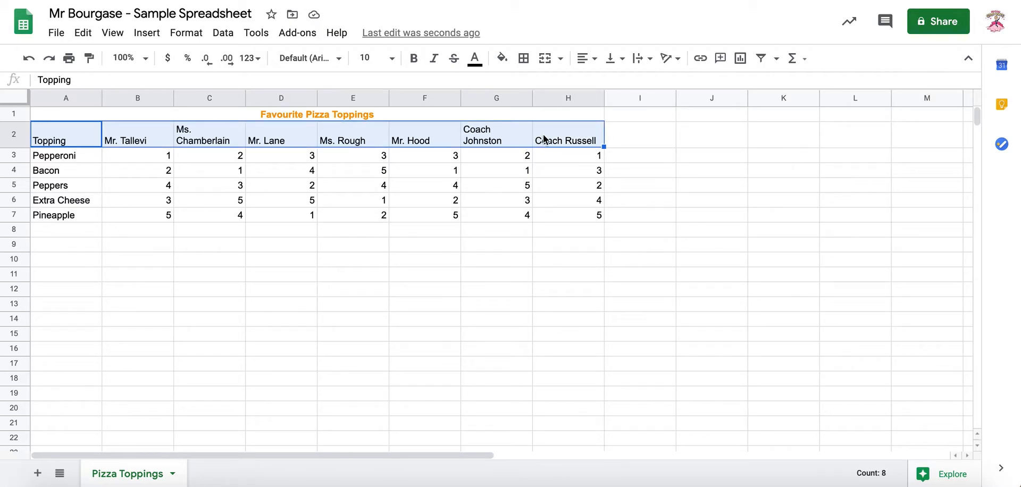
click(623, 60)
click(629, 83)
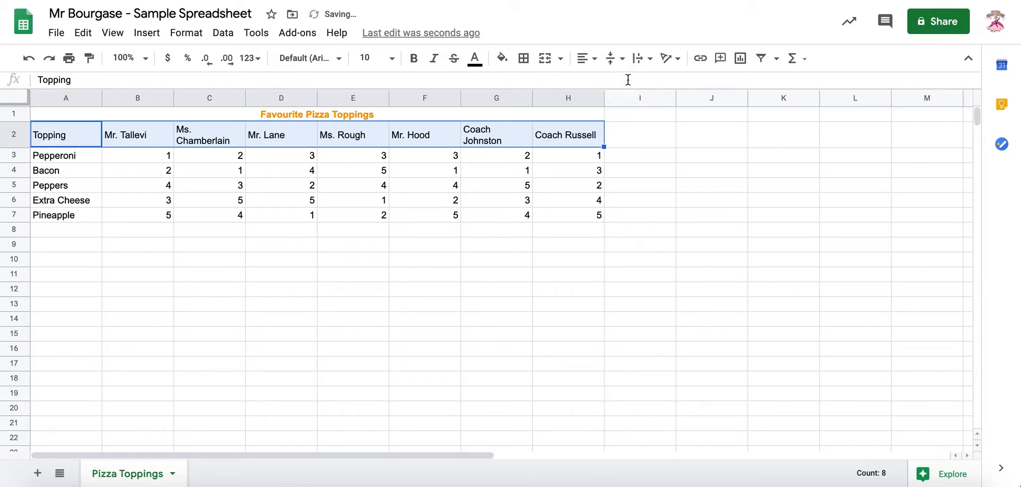
click(571, 158)
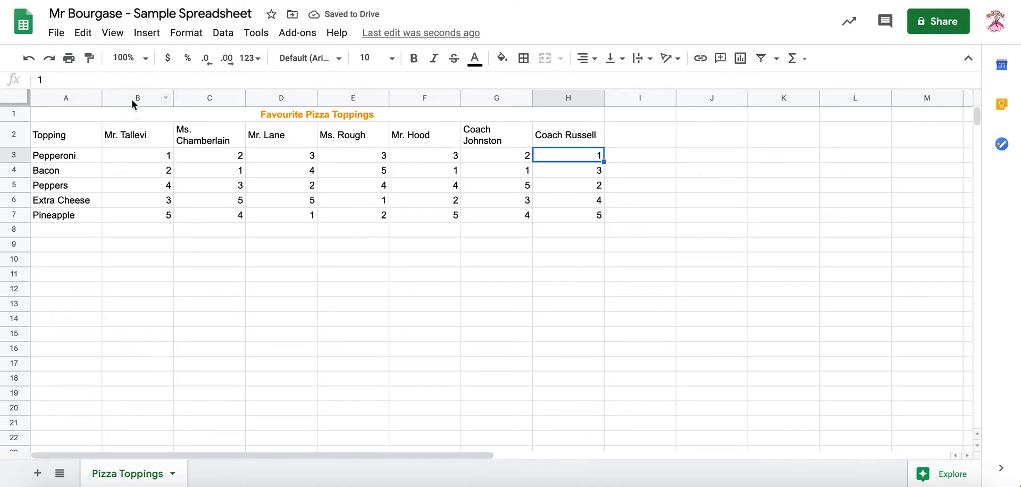
- Narrow columns B through H evenly, and widen column C just enough to keep its header name unbroken
click(122, 141)
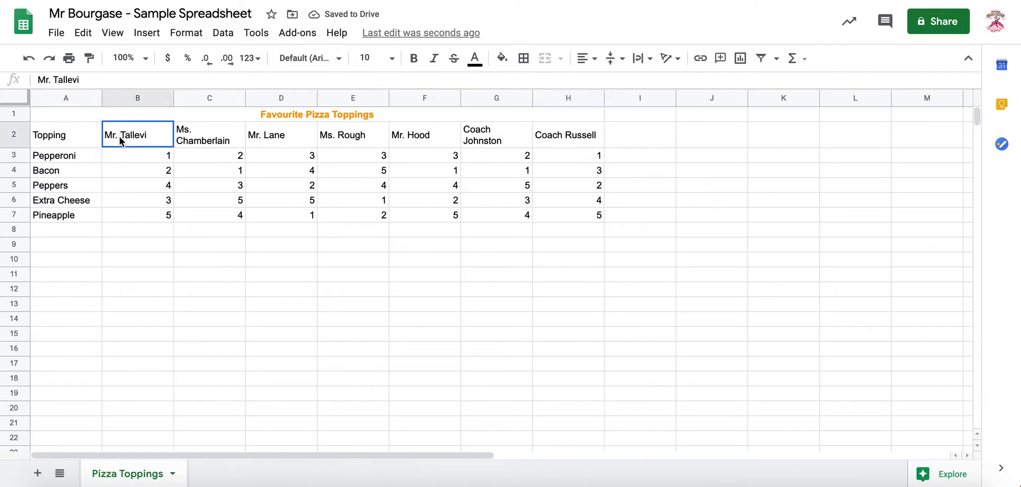
drag(133, 97, 562, 97)
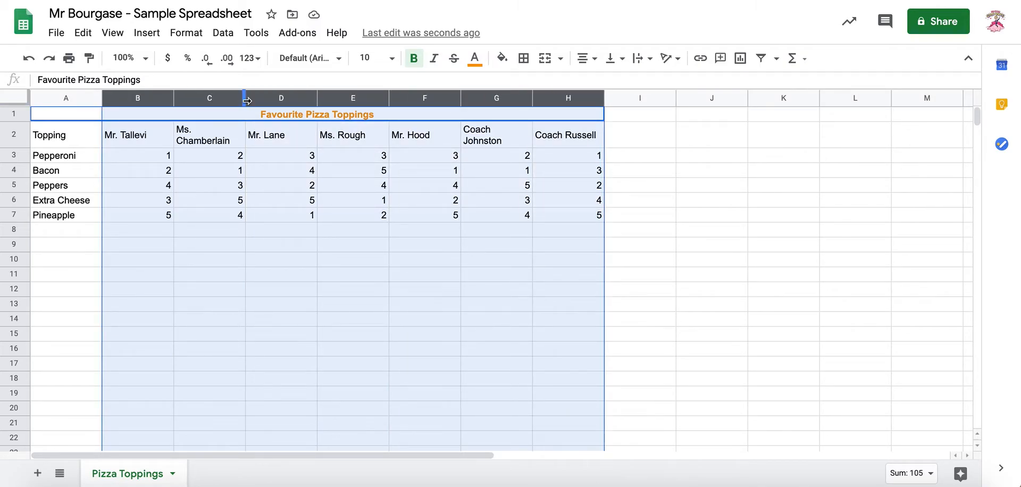
drag(246, 100, 232, 100)
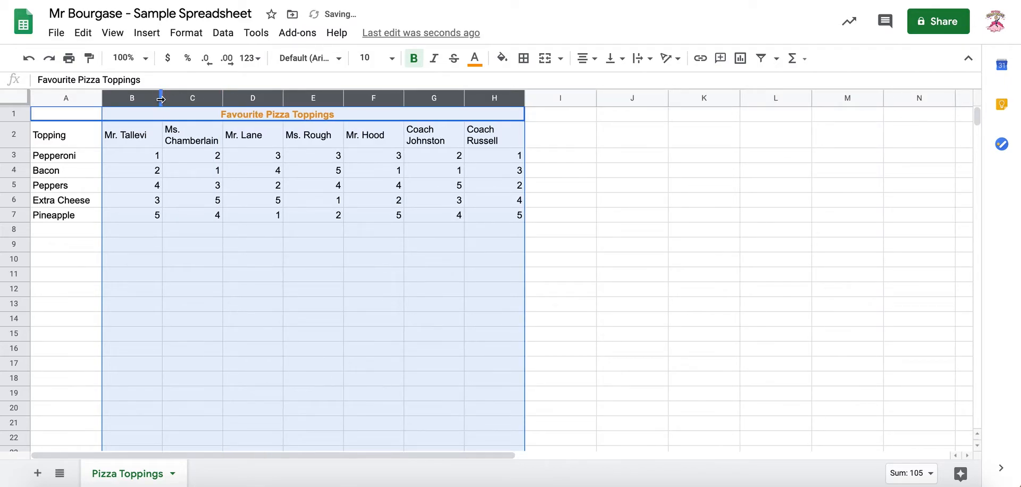
drag(161, 99, 148, 99)
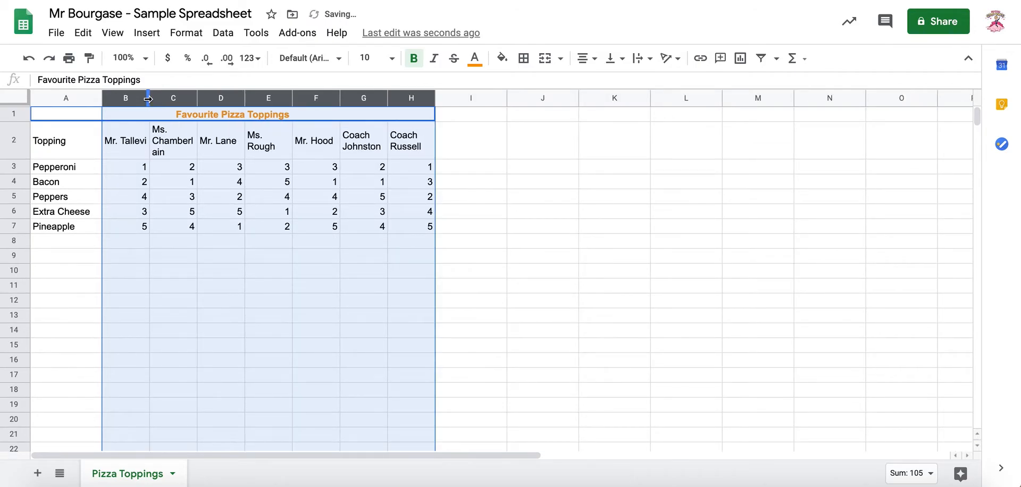
click(173, 145)
drag(196, 95, 213, 94)
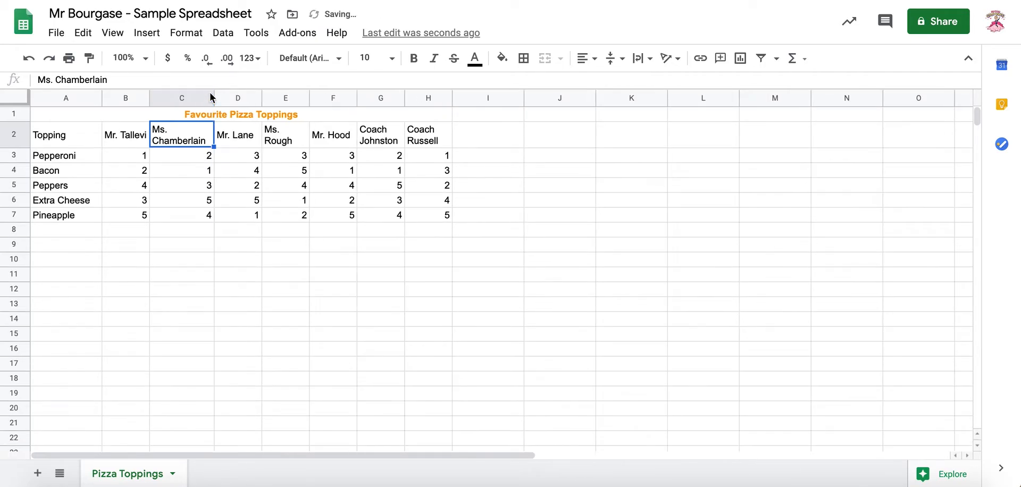
- Centre the header names in B2:H2 horizontally
click(117, 138)
drag(250, 135, 417, 139)
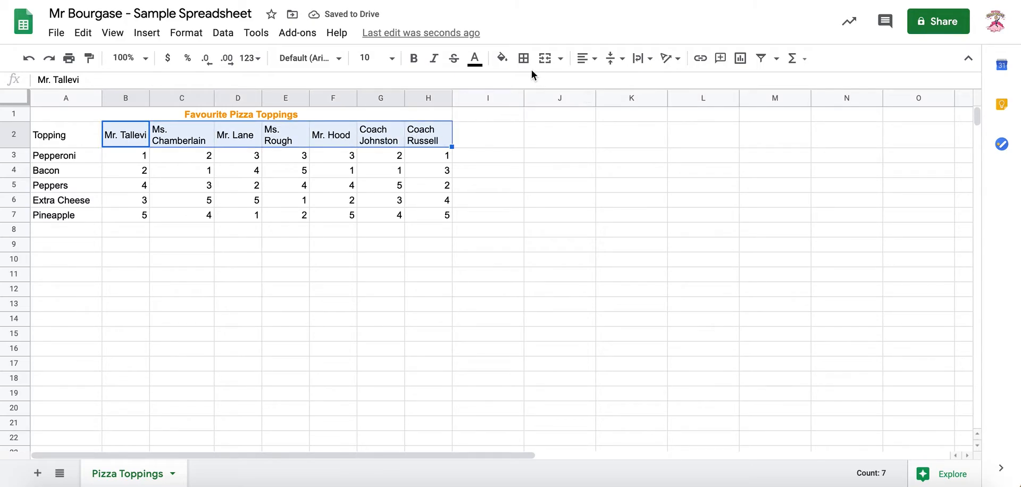
click(590, 59)
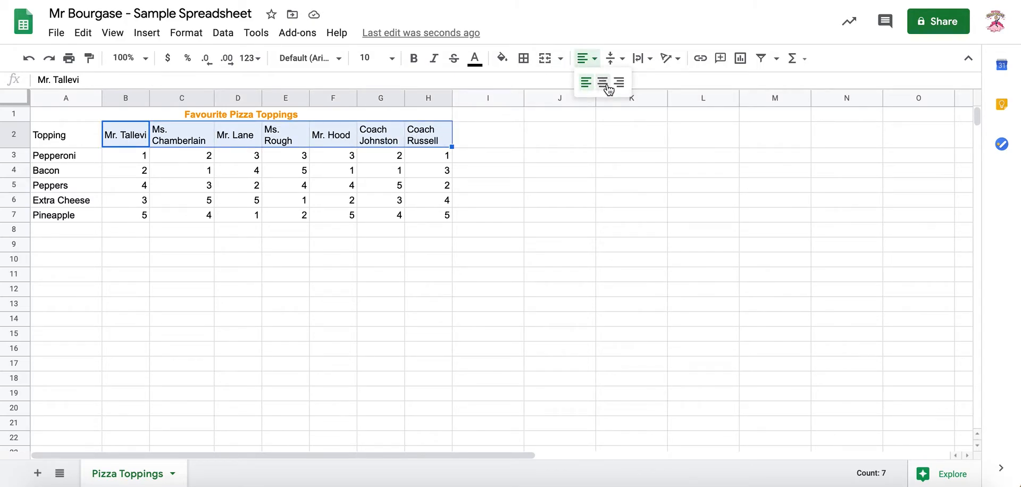
click(608, 87)
click(484, 183)
click(241, 158)
click(116, 205)
click(110, 216)
click(131, 233)
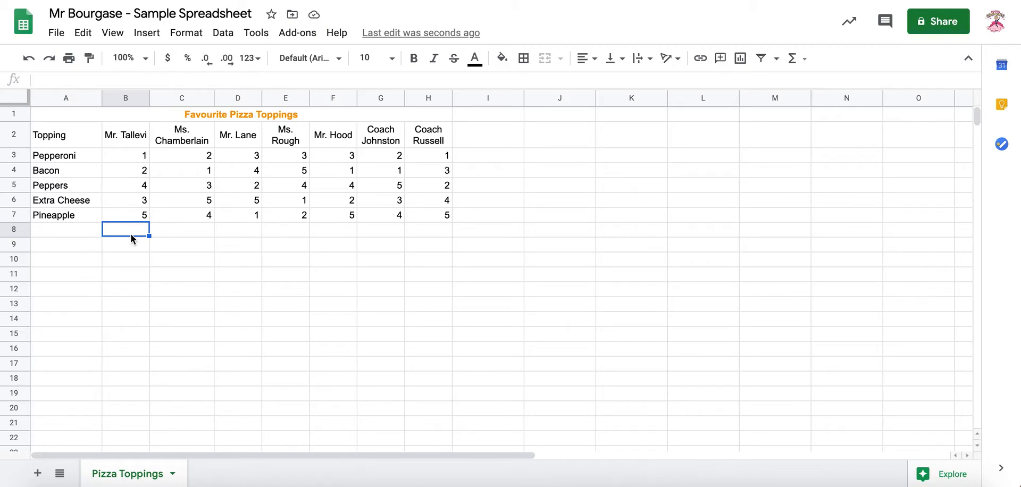
- Add the header "Maximum" in cell I2
click(461, 139)
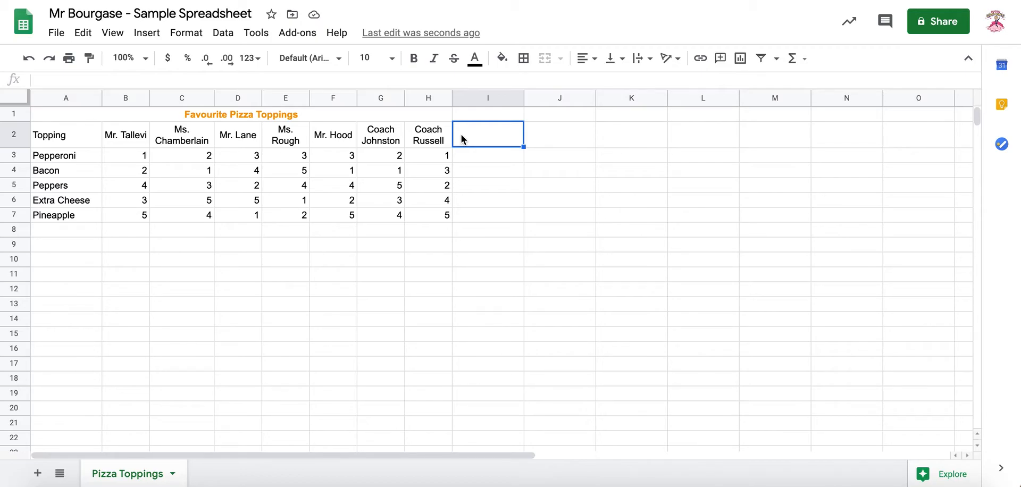
text(Maximum)
key(Return)
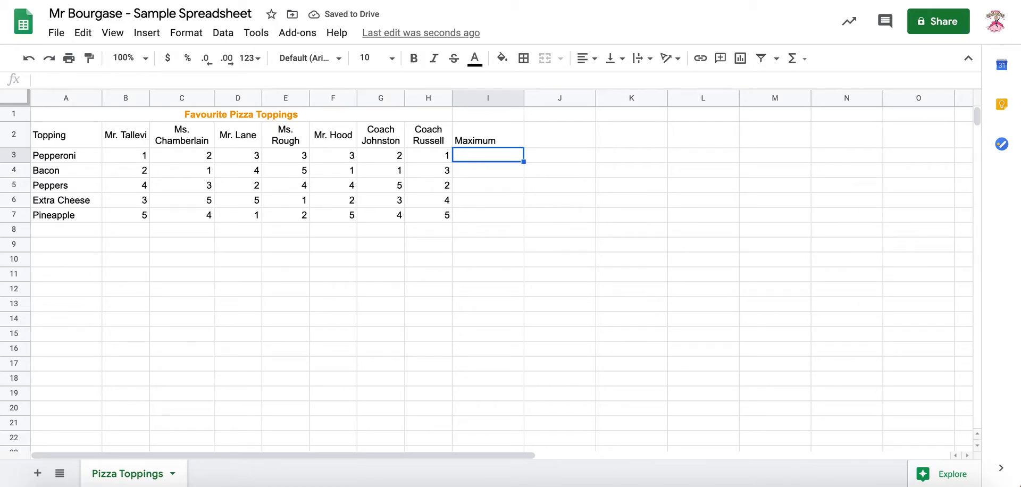
- Enter the formula =MAX(B3:H3) in cell I3 for the Pepperoni row
text(=MAX)
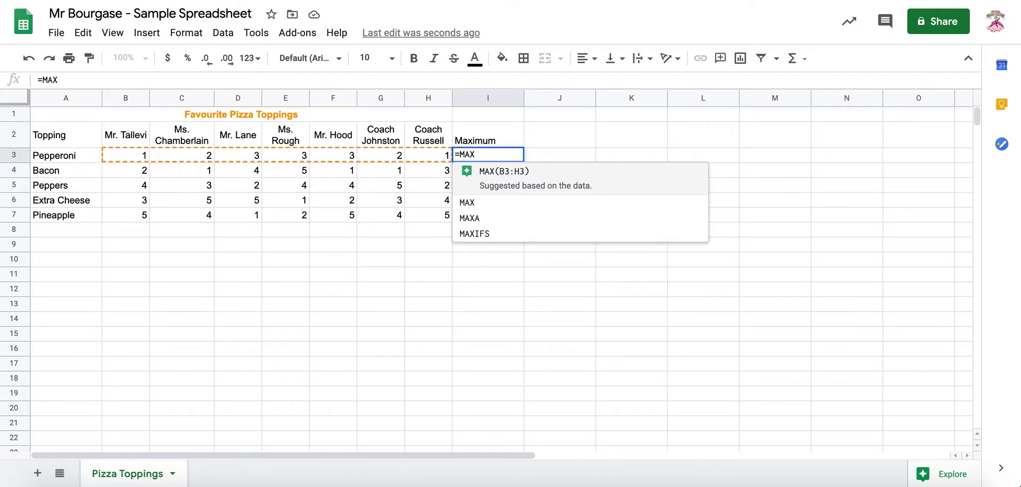
text(()
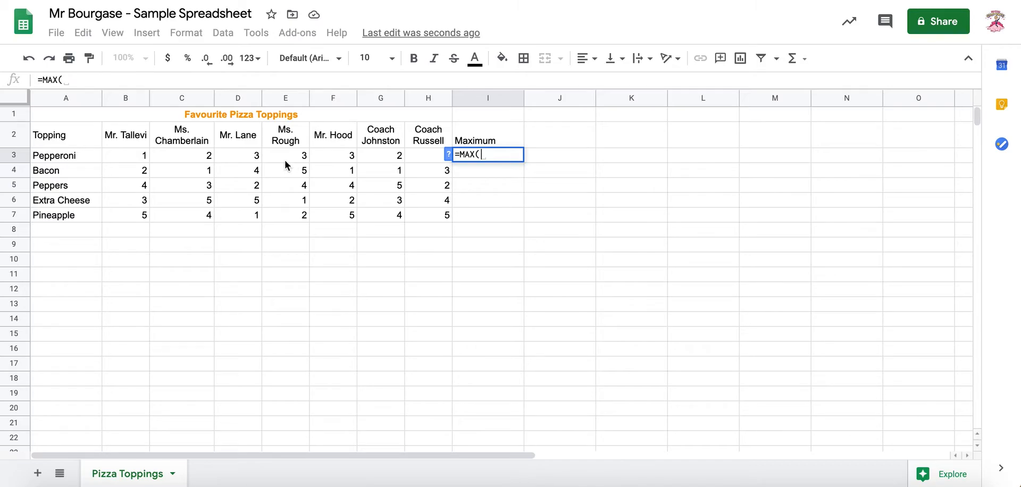
drag(137, 159, 420, 162)
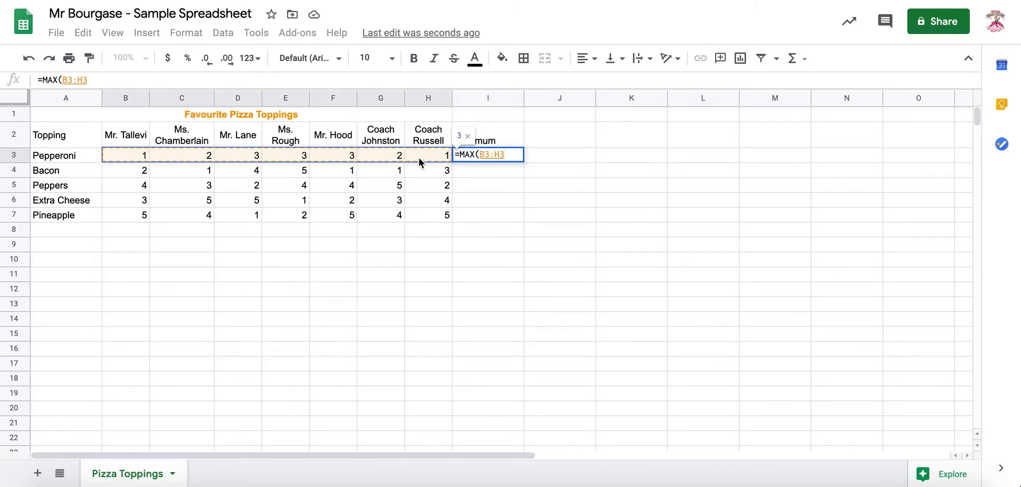
text())
key(Return)
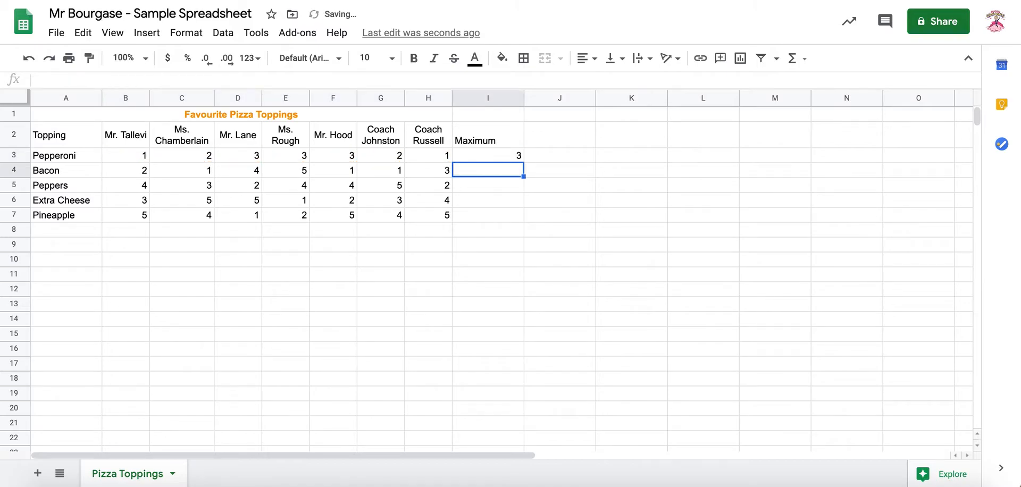
- Add the header "Minimum" in cell J2, beside the Maximum header
key(Up)
key(Right)
key(Left)
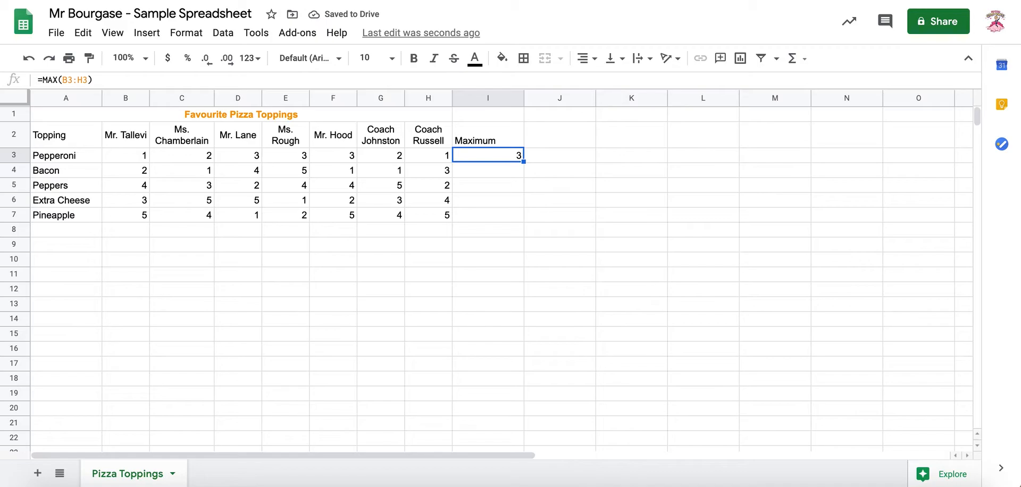
key(Right)
key(Up)
text(Minimum)
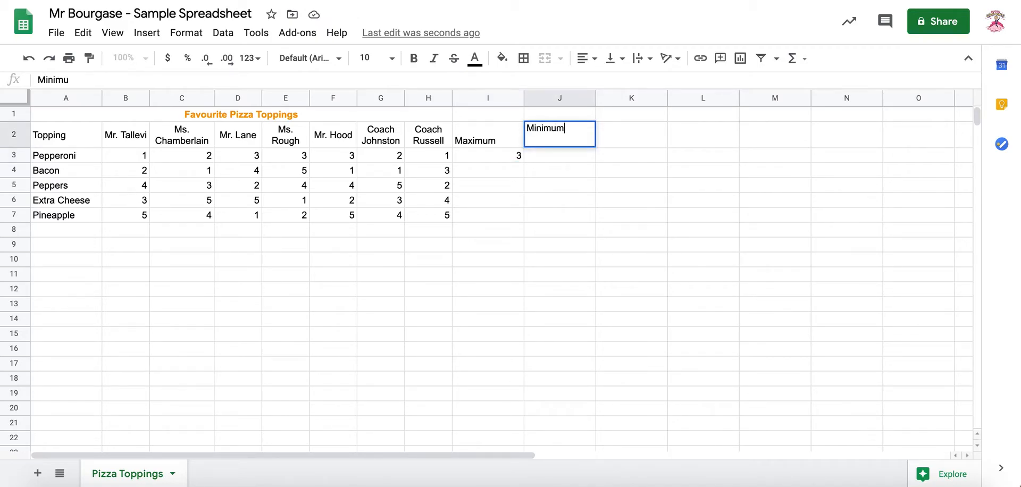
key(Return)
- Enter the formula =MIN(B3:H3) in cell J3 for the Pepperoni row
text(=)
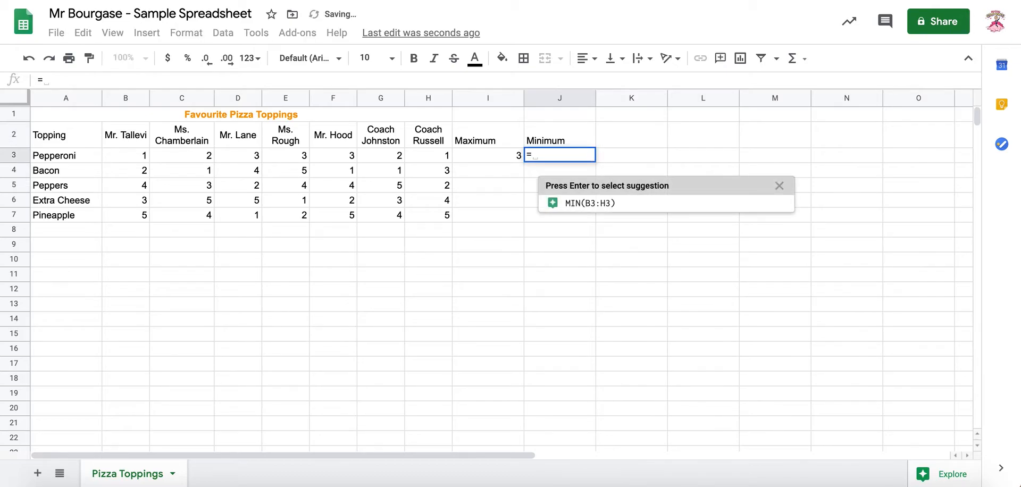
text(MIN)
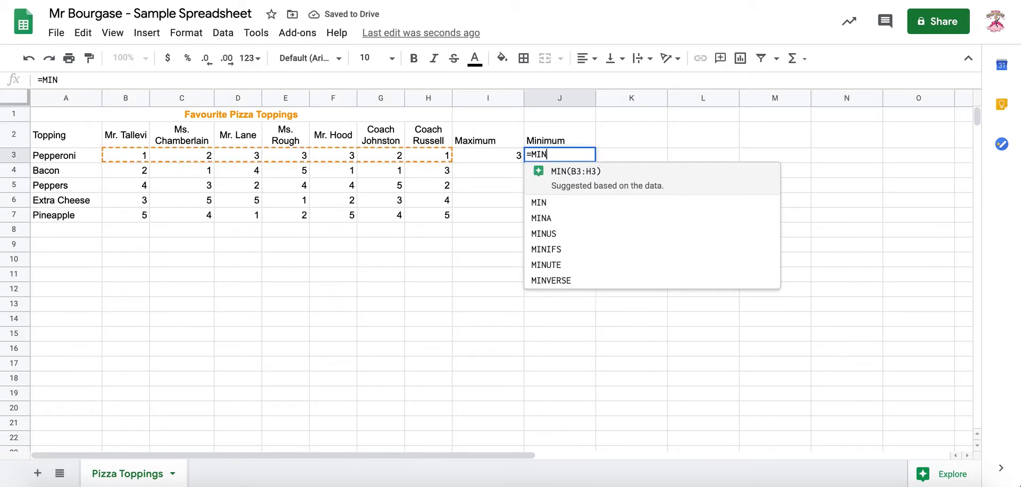
text(()
drag(119, 157, 420, 155)
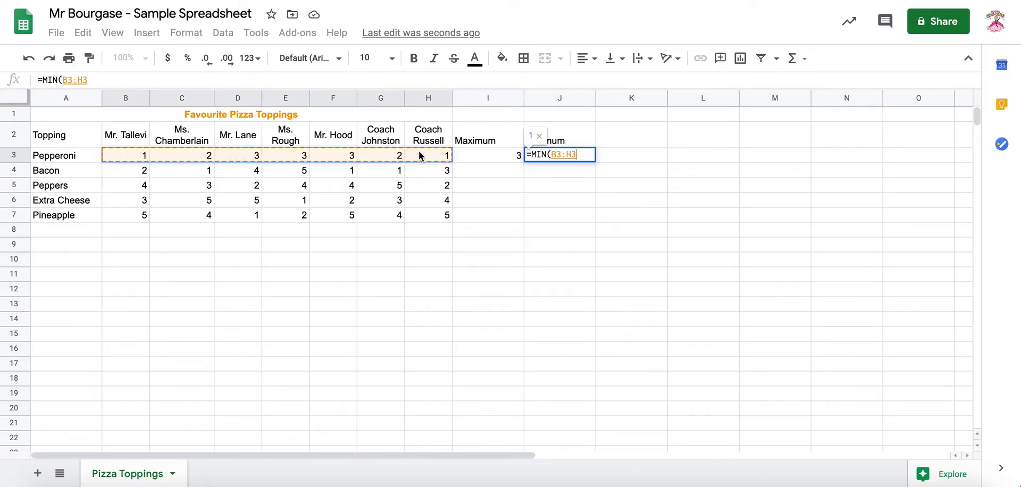
text())
key(Return)
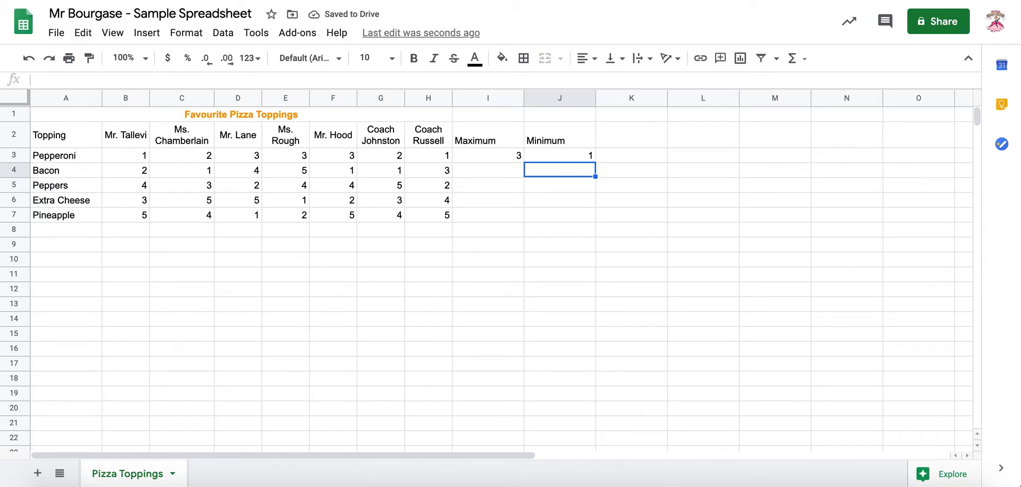
- Add the header "Average" in cell K2, beside the Minimum header
key(Up)
key(Up)
key(Right)
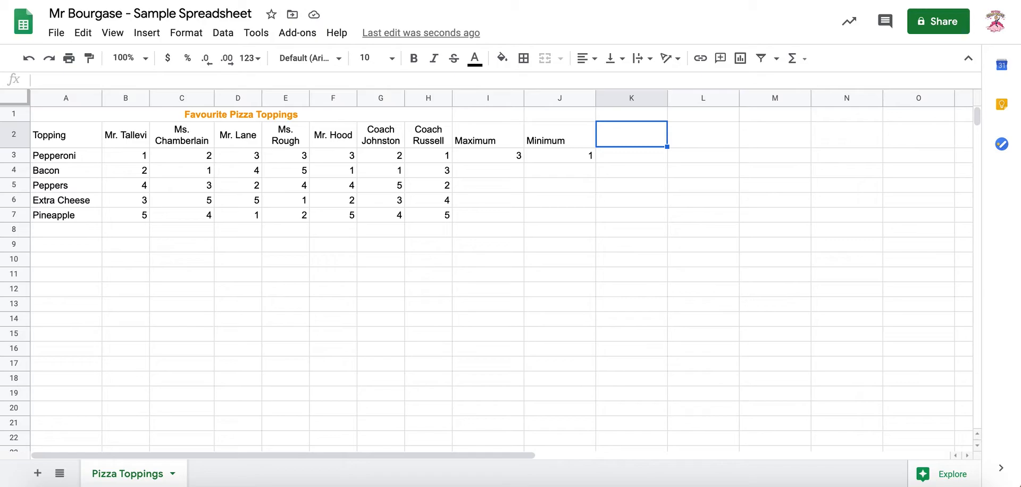
text(Average)
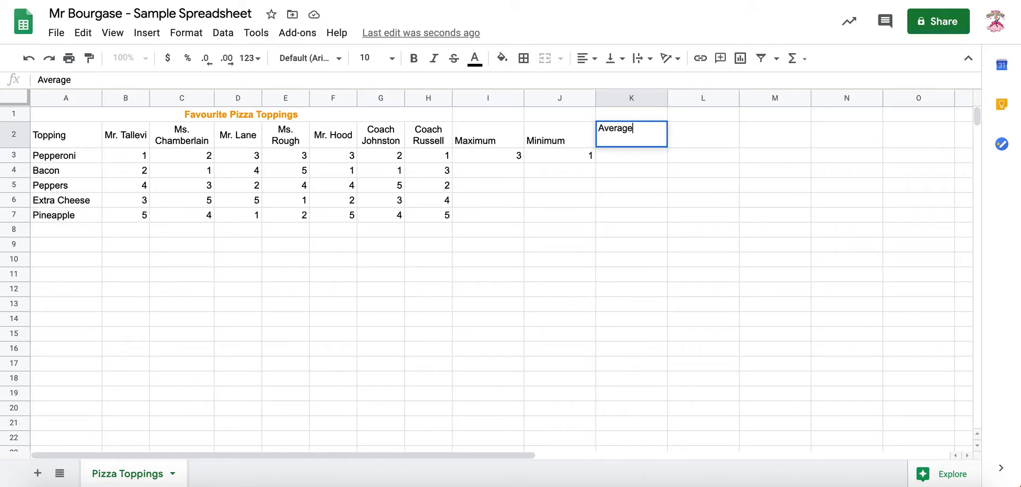
key(Return)
- Enter the formula =AVERAGE(B3:H3) in cell K3 for the Pepperoni row
text(=)
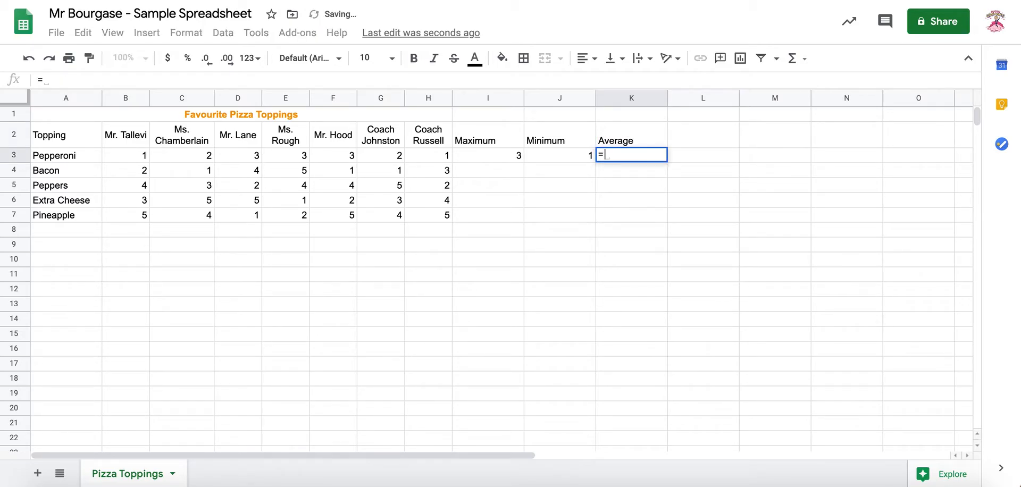
text(A)
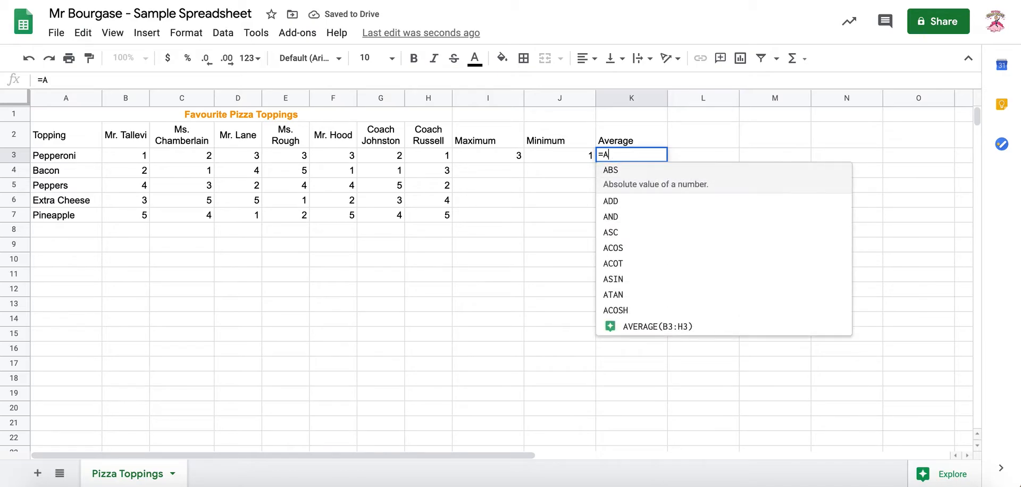
text(VERAF)
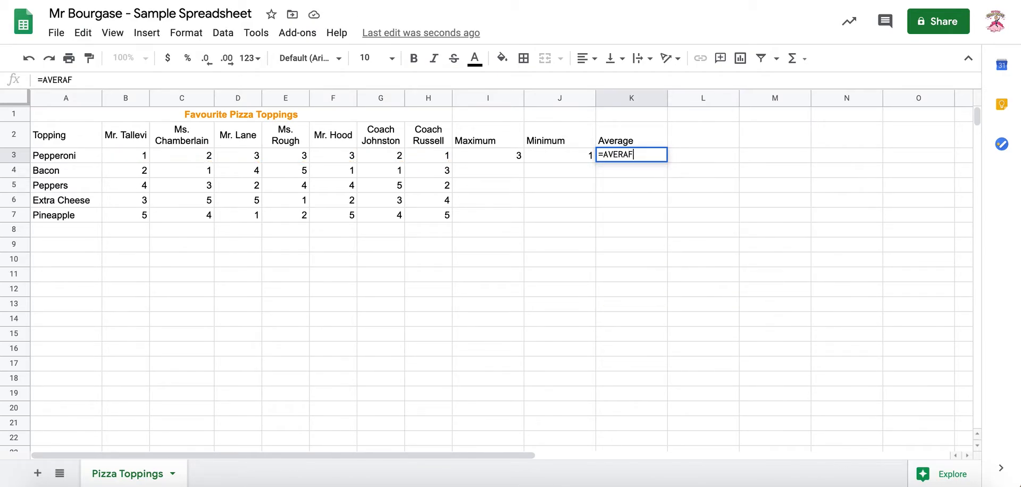
key(BackSpace)
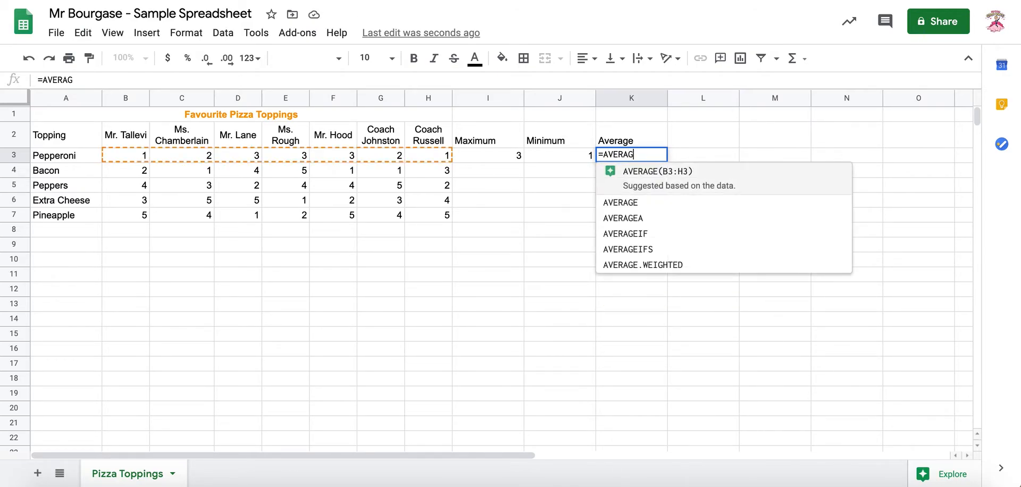
text(GE)
key(Tab)
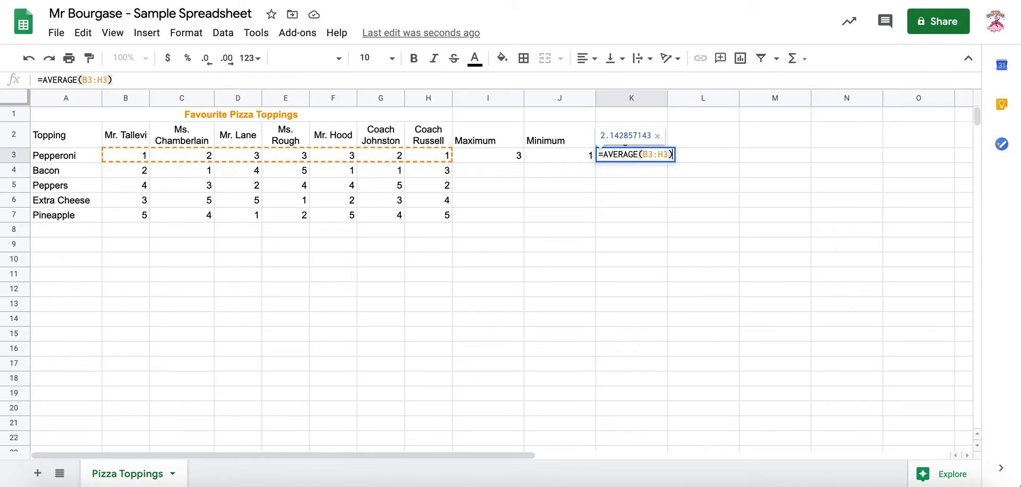
key(Return)
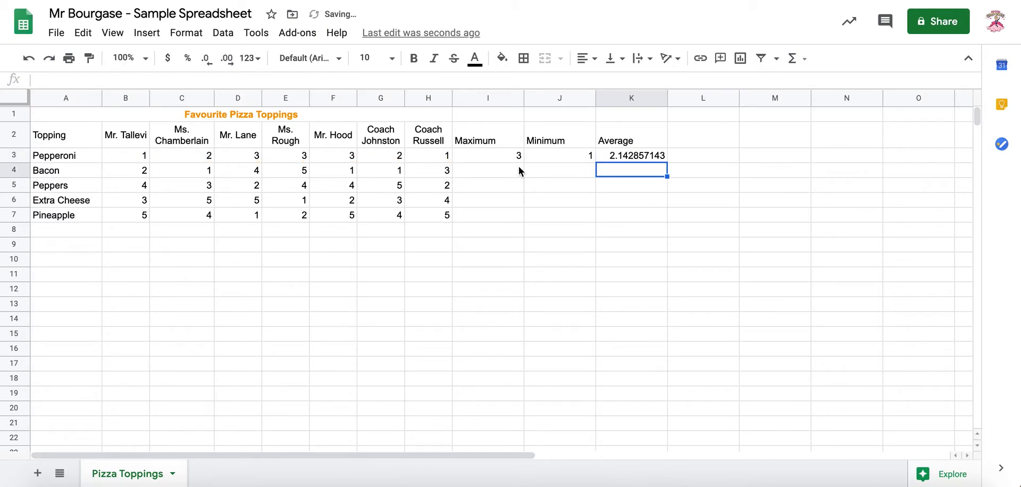
- Format the Pepperoni average in cell K3 with the Number format that shows two decimal places
key(Up)
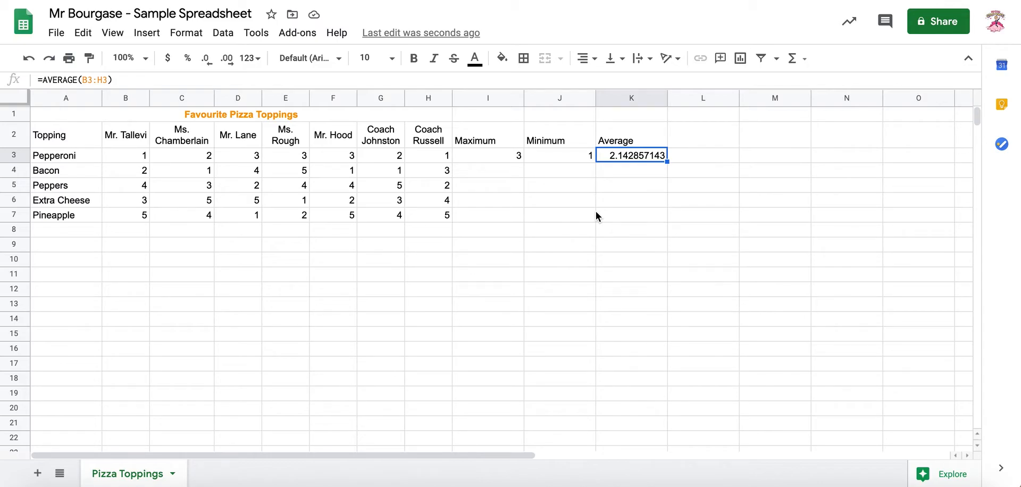
click(177, 32)
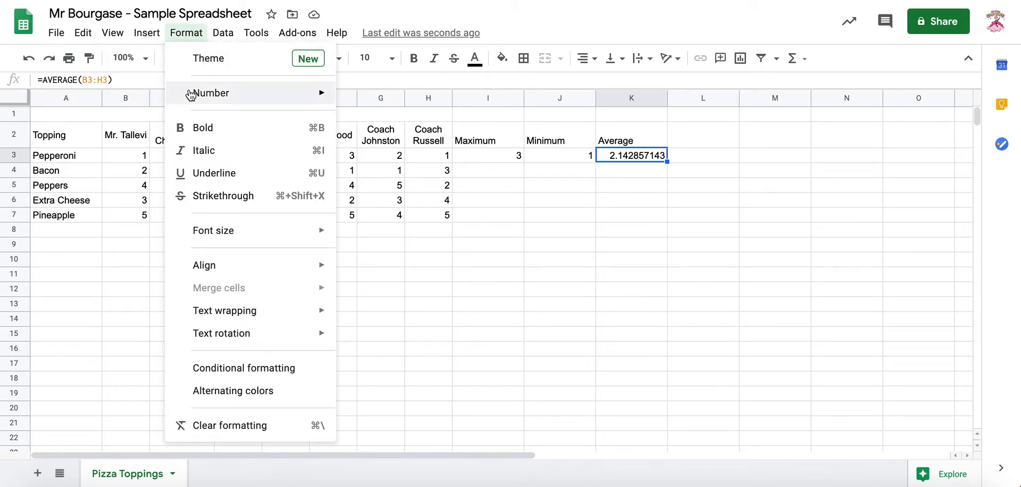
mouse_move(192, 94)
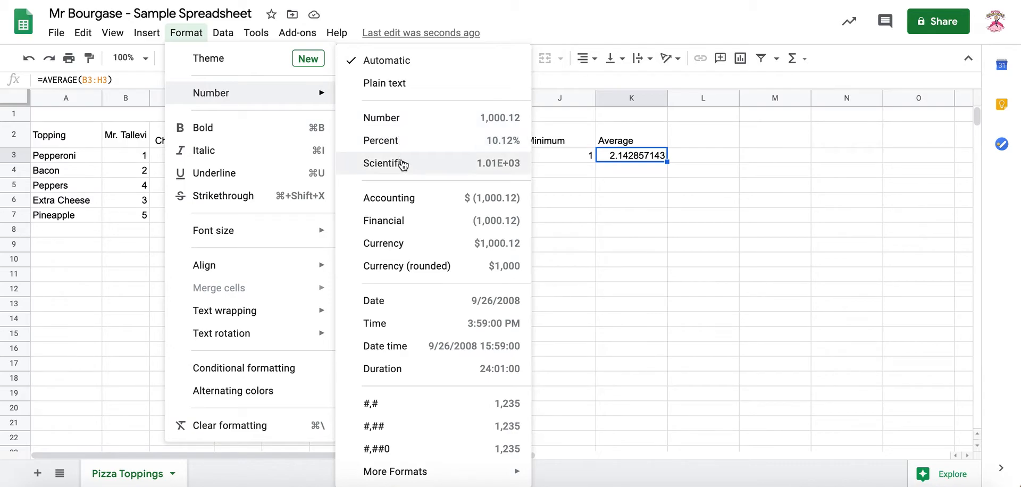
click(416, 118)
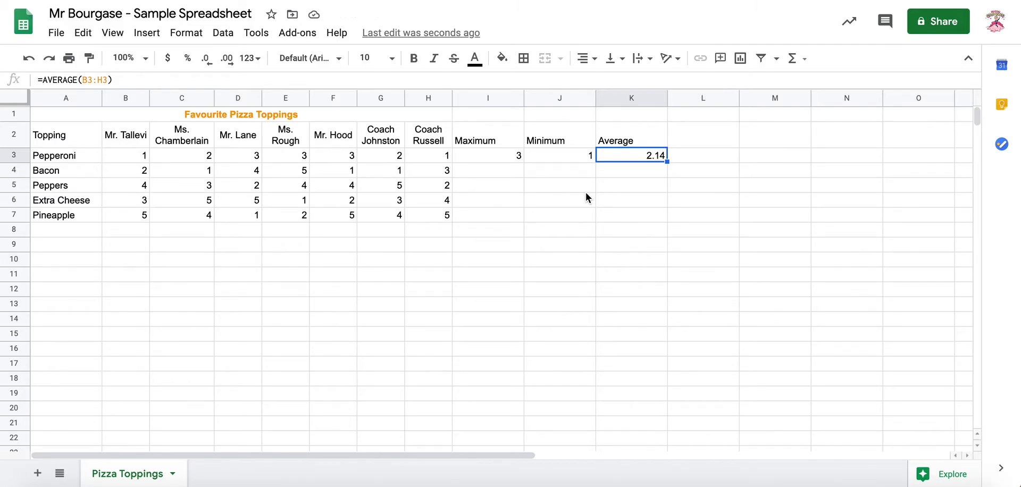
- Copy the maximum, minimum and average formulas from I3:K3 into I4:K7 for the remaining toppings
key(Left)
key(Left)
key(shift+Right)
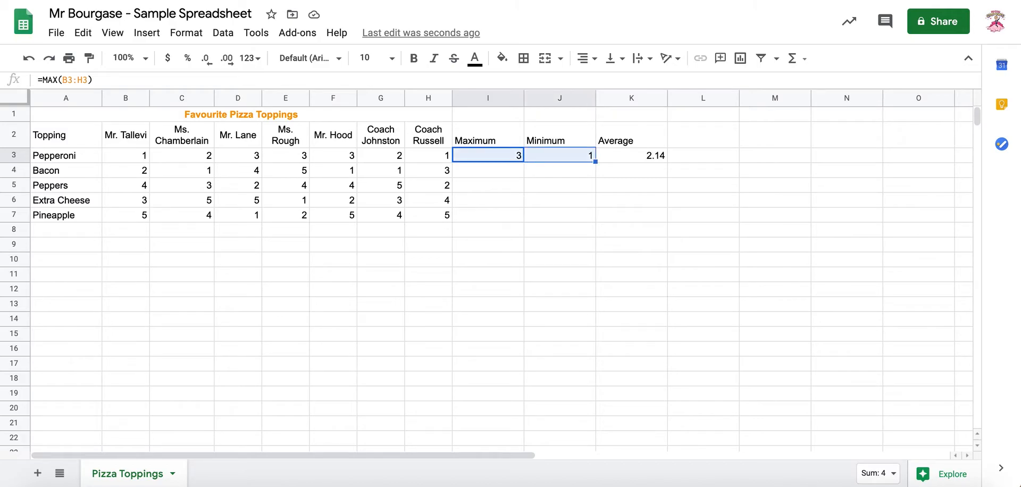
key(shift+Right)
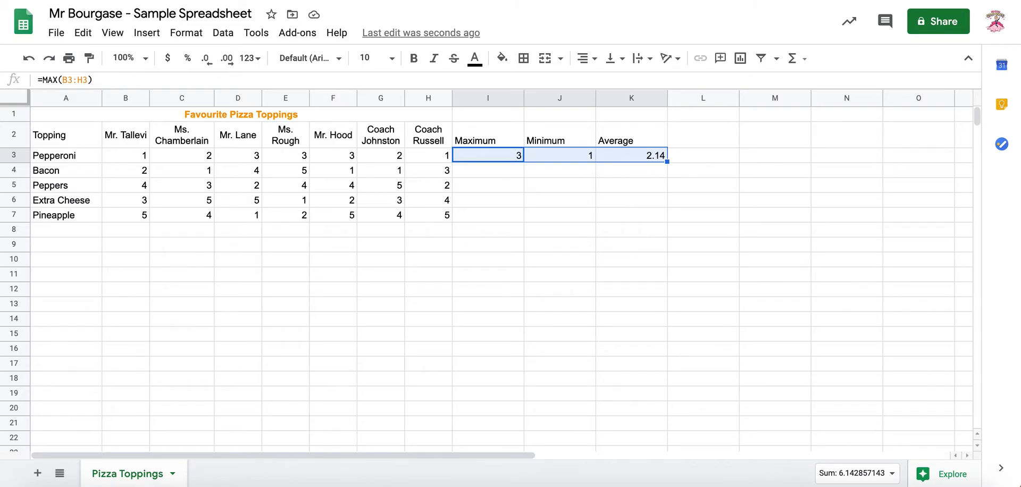
key(ctrl+c)
click(488, 170)
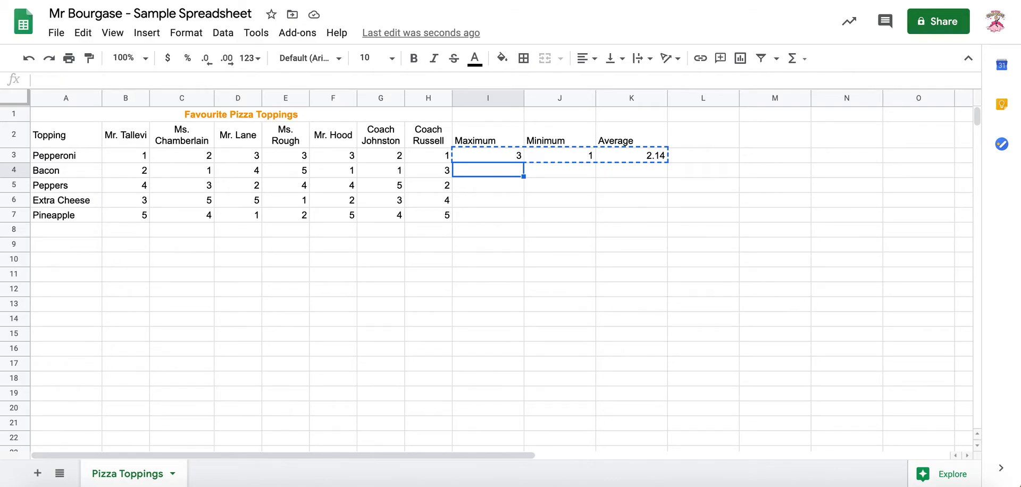
key(shift+Down)
key(shift+Down)
key(shift+Down)
key(shift+Right)
key(shift+Right)
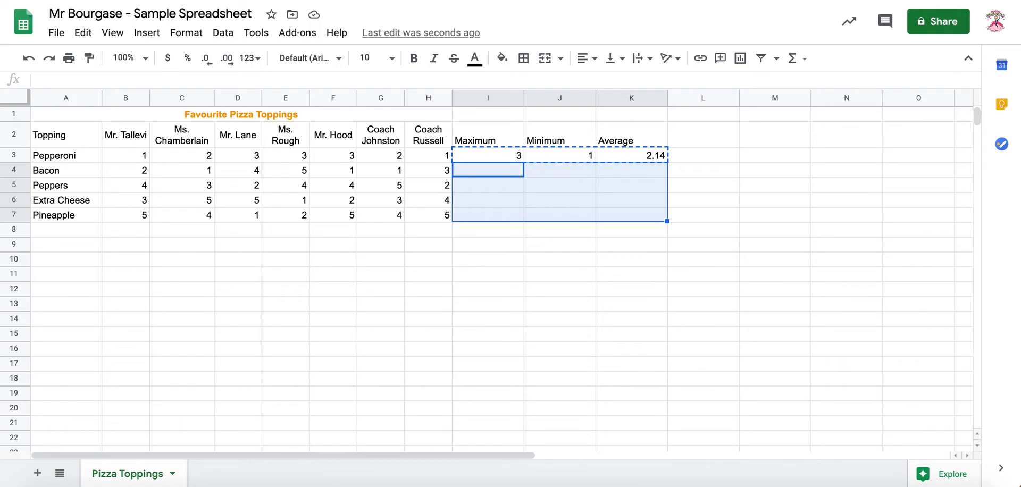
key(ctrl+v)
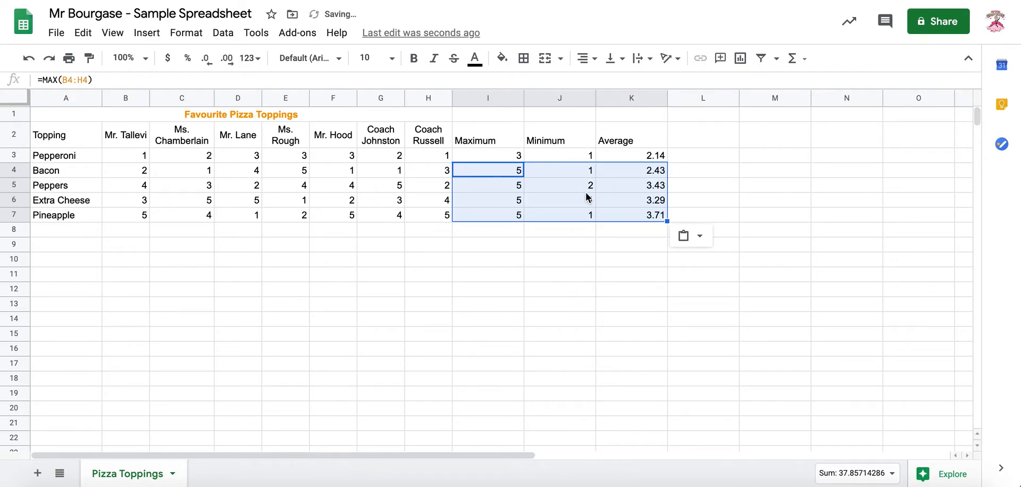
- Inspect the copied formulas in I4, J4 and K4 and further down to check which row ranges they reference
click(510, 171)
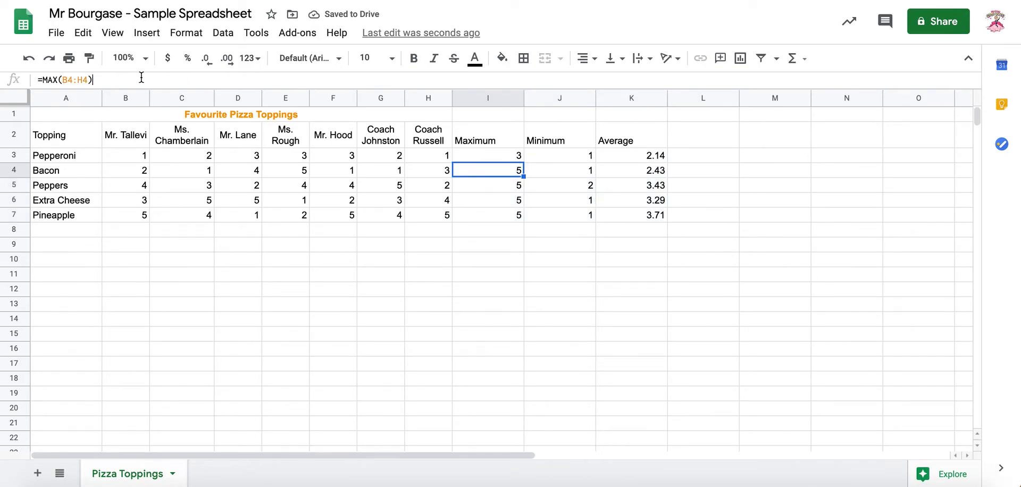
key(Escape)
click(560, 169)
click(111, 80)
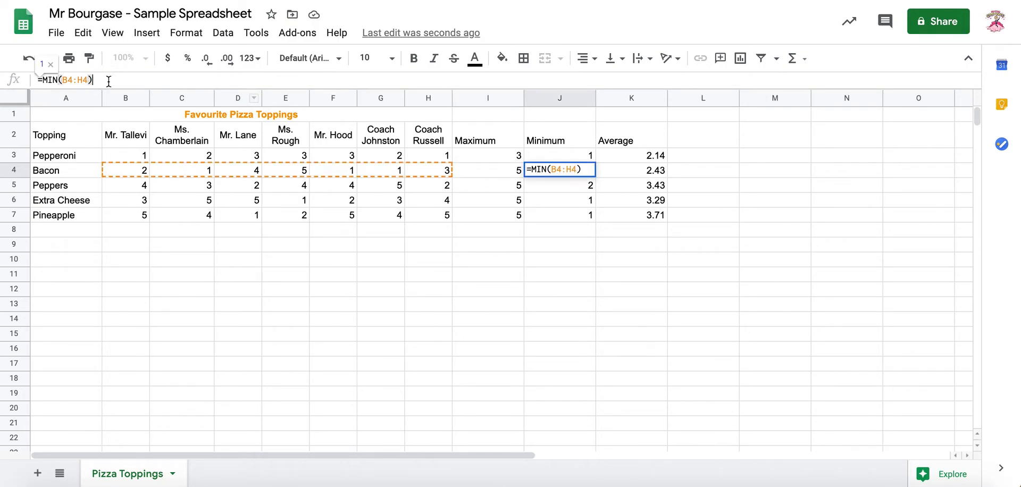
key(Escape)
click(642, 170)
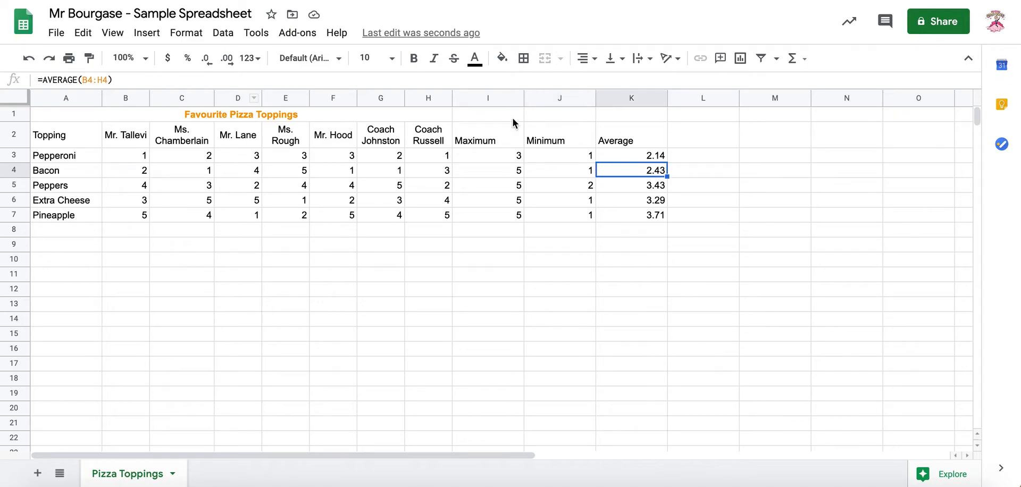
click(469, 81)
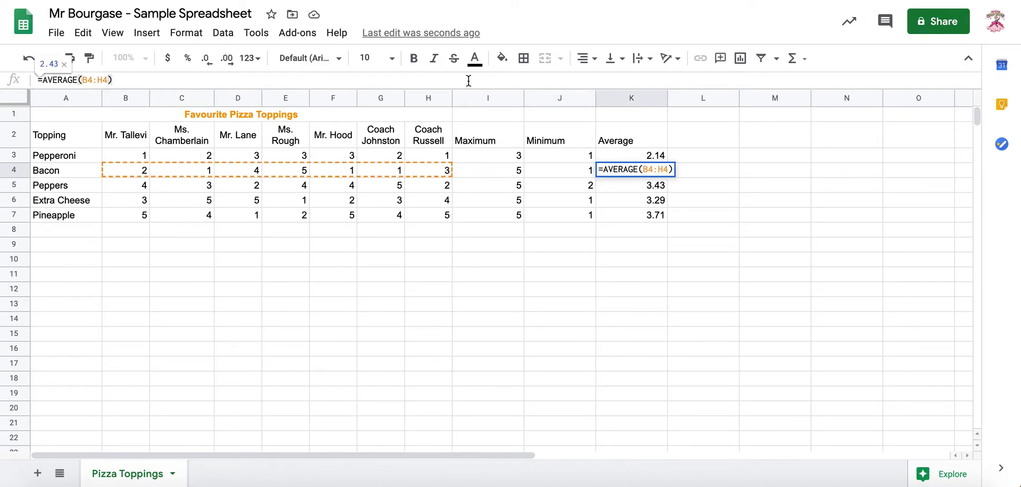
key(Escape)
click(584, 246)
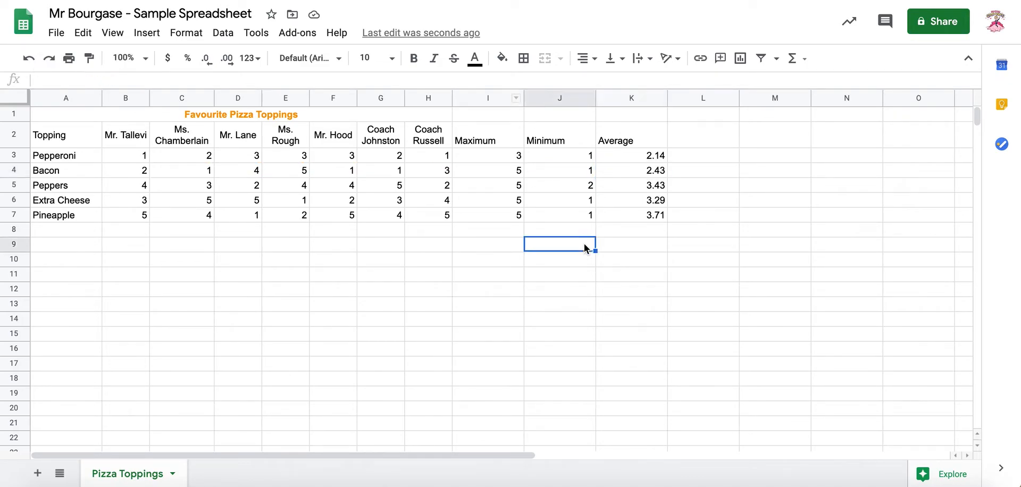
click(590, 203)
click(624, 215)
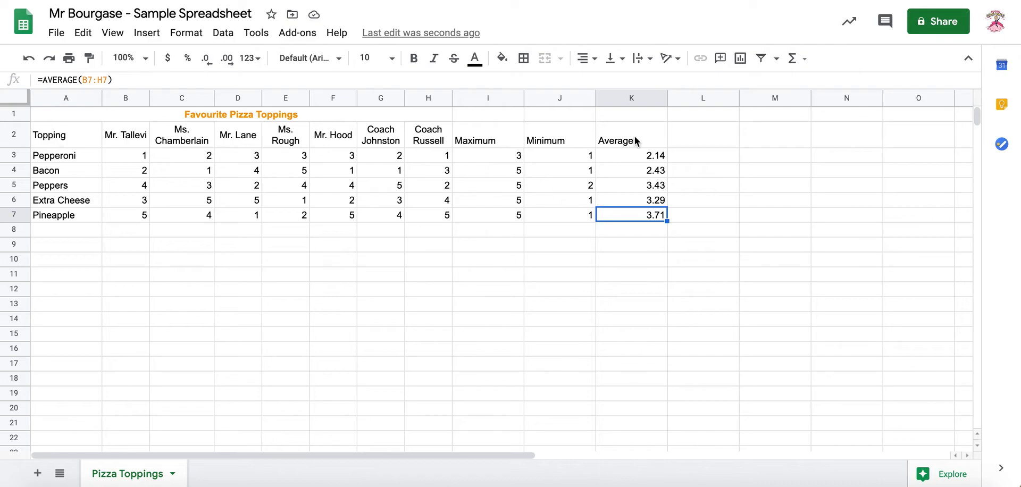
- Sort the range A2:K7, treating row 2 as headers, by Average A → Z and then by Topping A → Z
drag(638, 135, 54, 215)
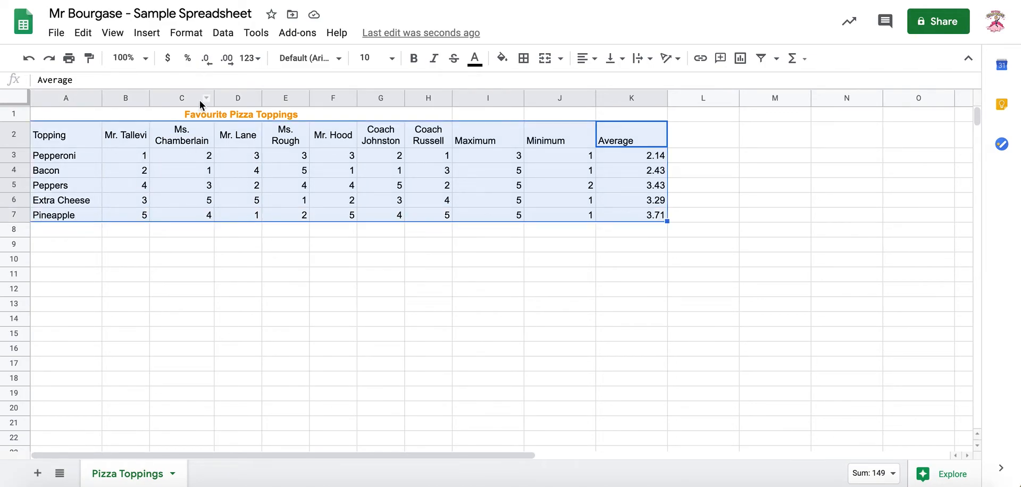
click(223, 34)
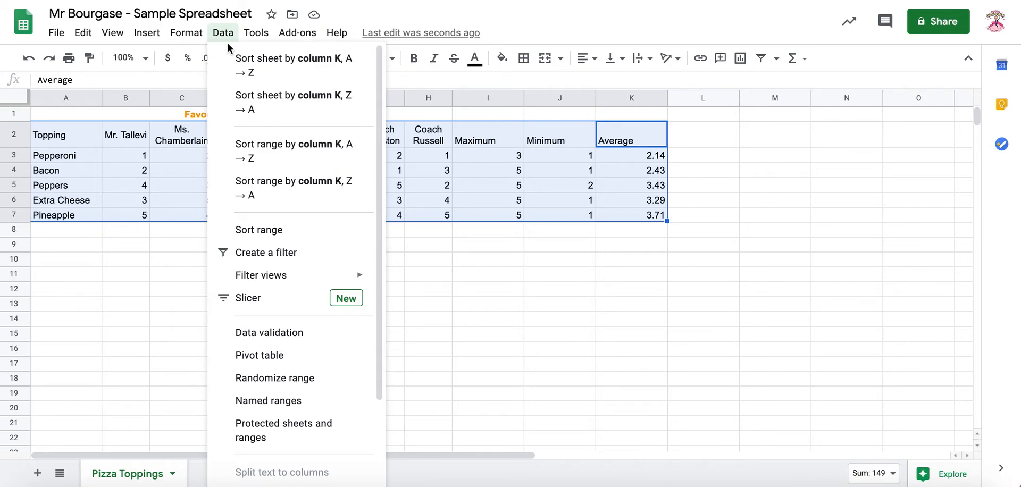
click(266, 231)
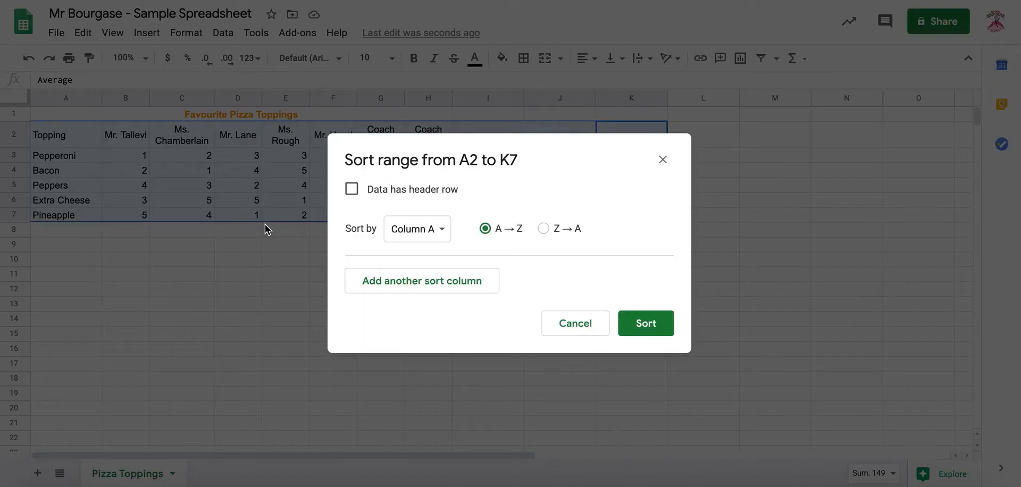
click(354, 192)
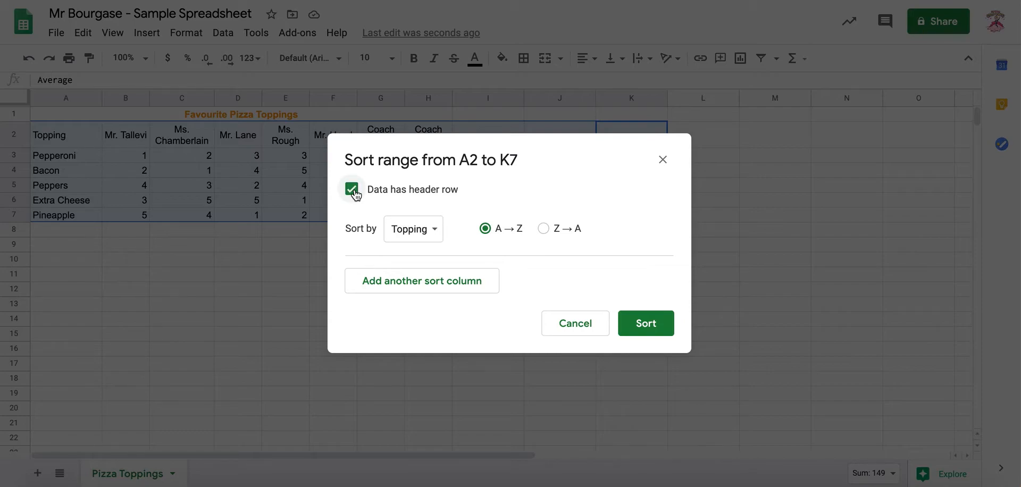
click(423, 234)
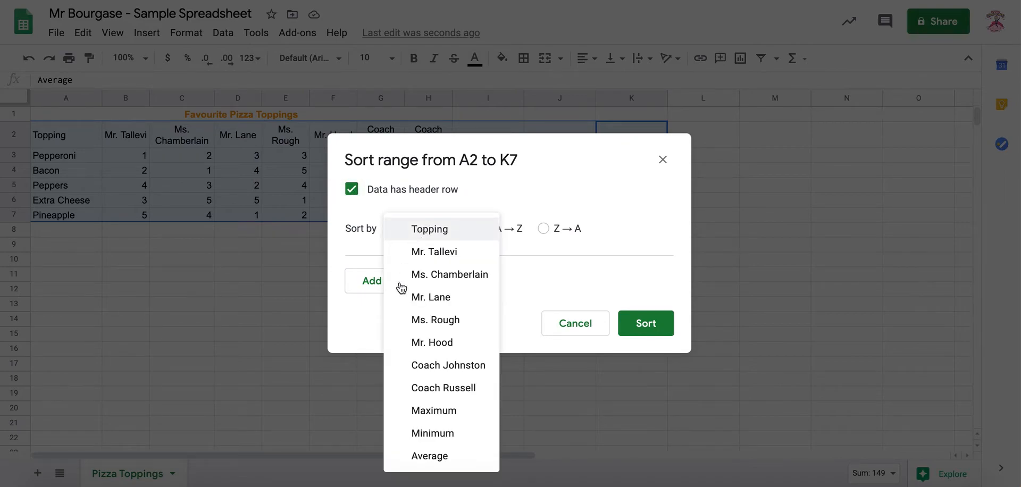
click(426, 457)
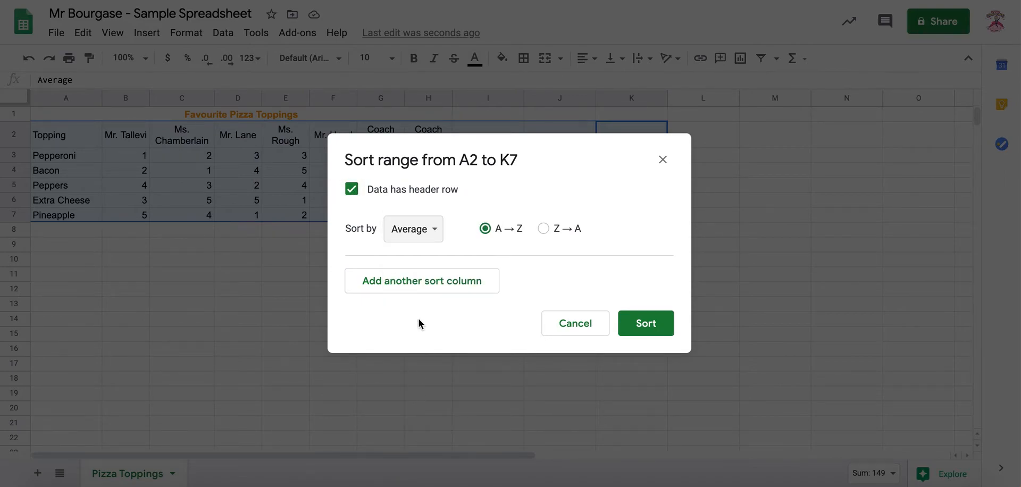
click(420, 286)
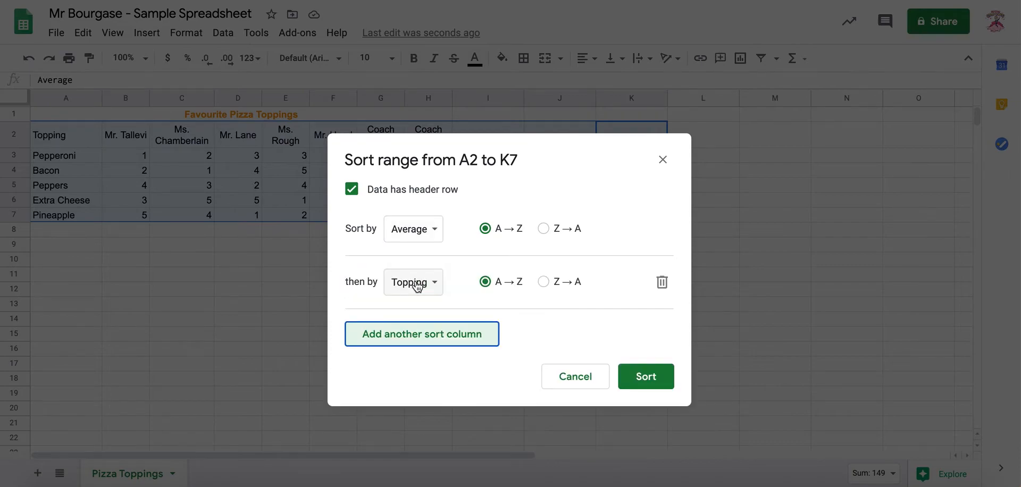
click(421, 286)
click(420, 282)
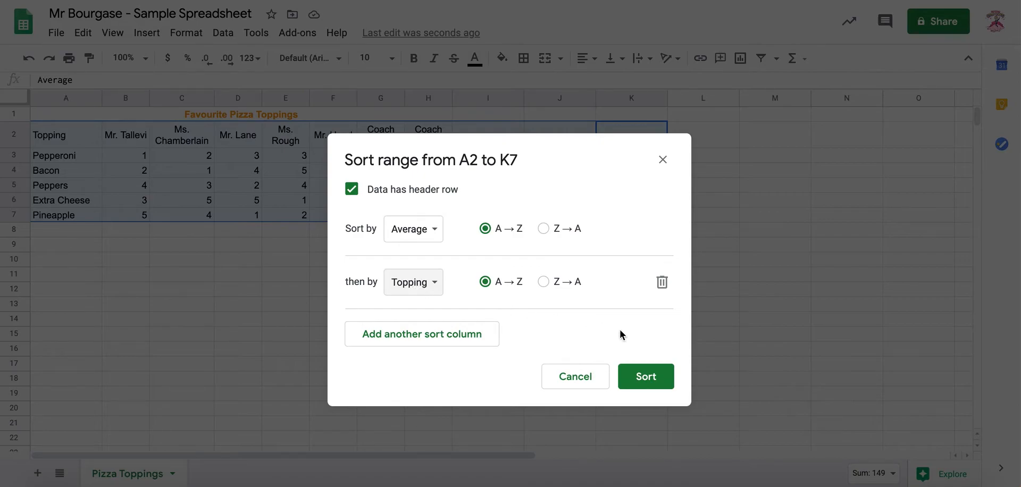
click(647, 376)
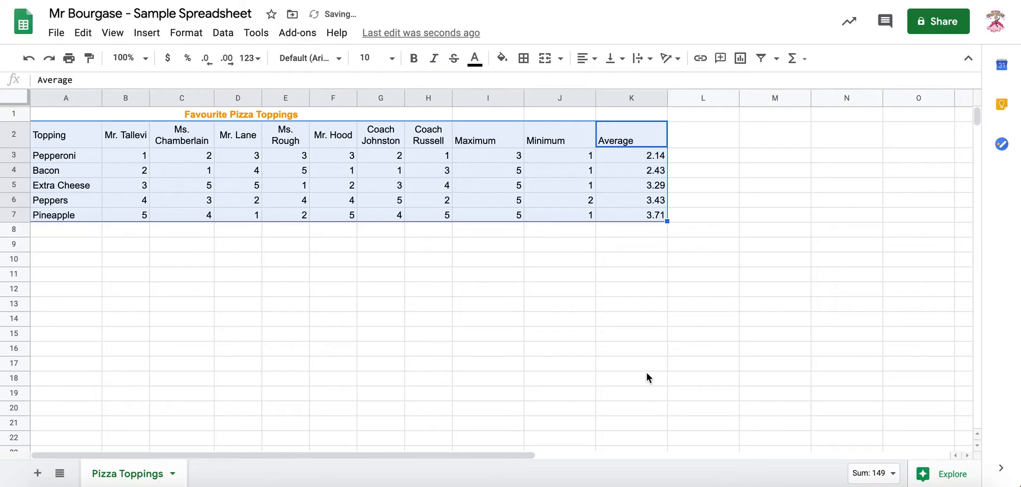
click(597, 319)
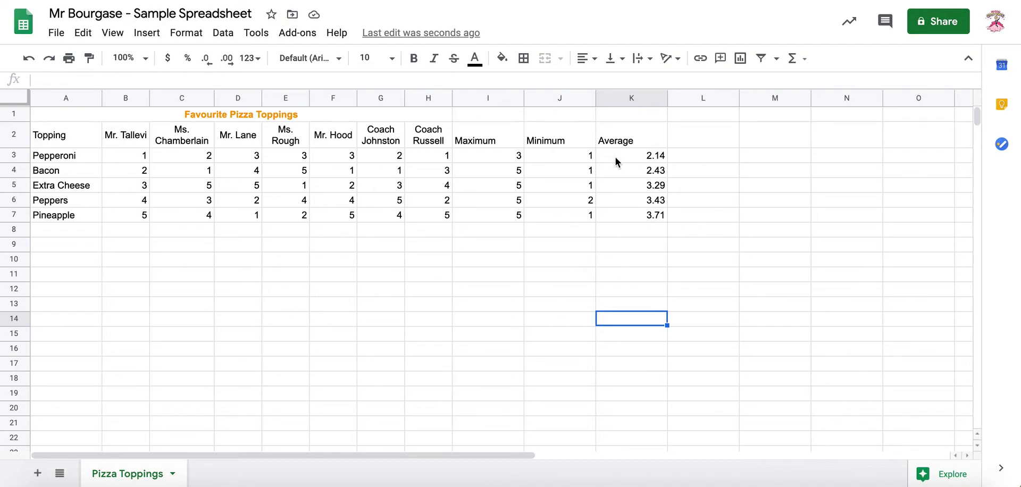
- Fill the Pepperoni row A3:K3 with light red and the Bacon row A4:K4 with light blue
drag(615, 158, 75, 161)
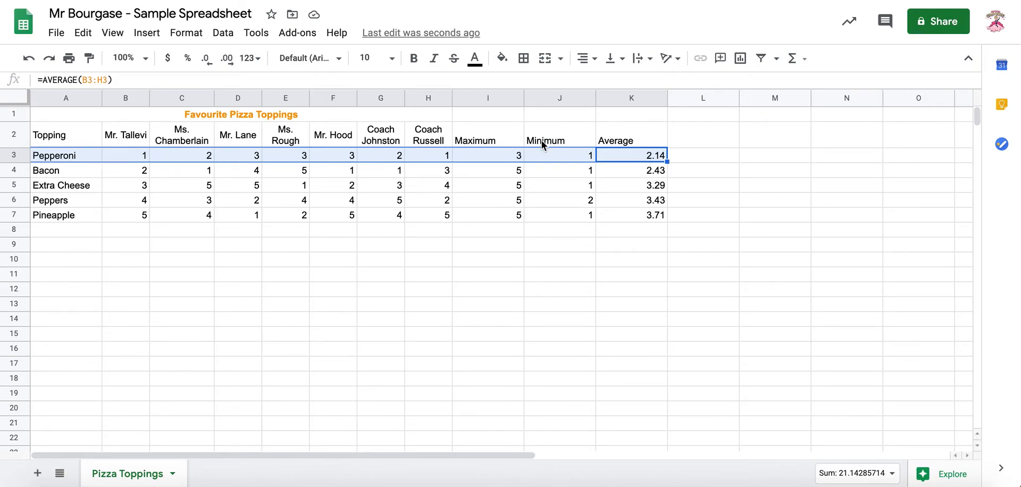
click(503, 58)
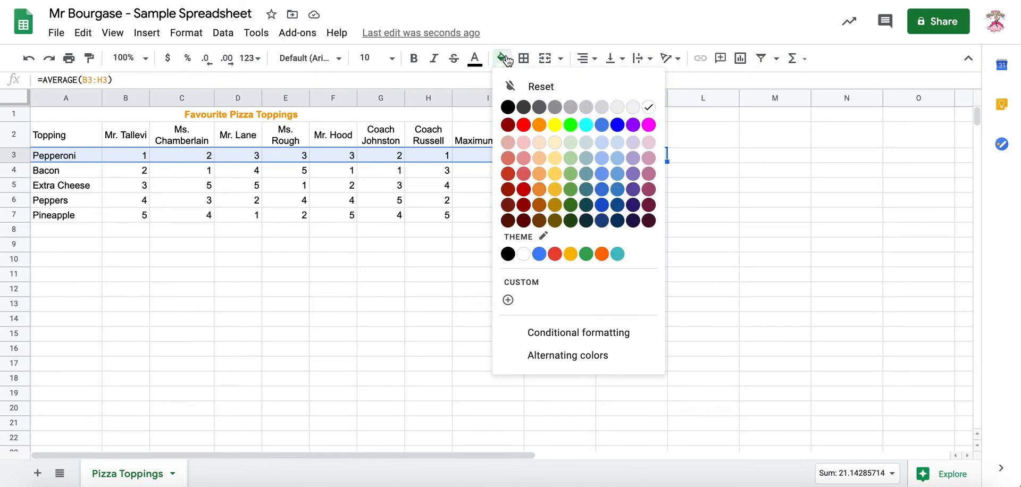
click(523, 158)
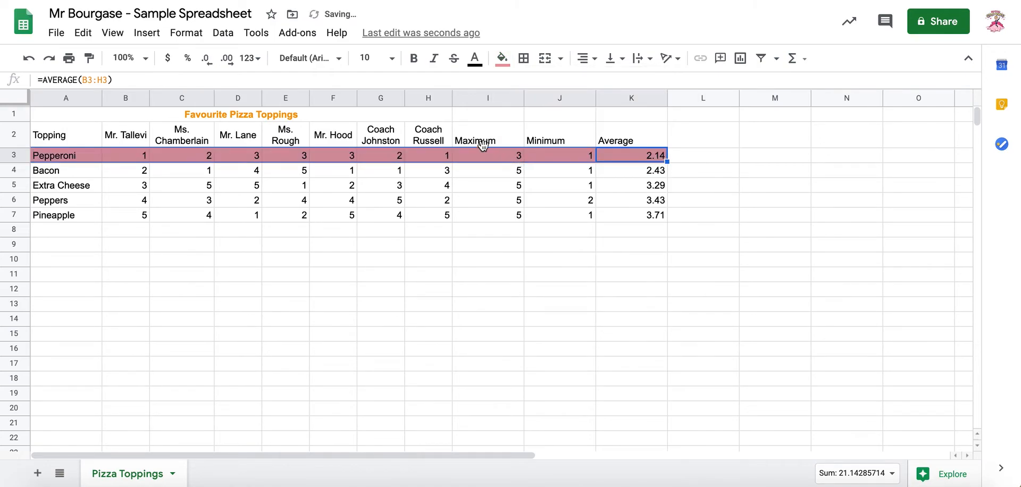
click(447, 187)
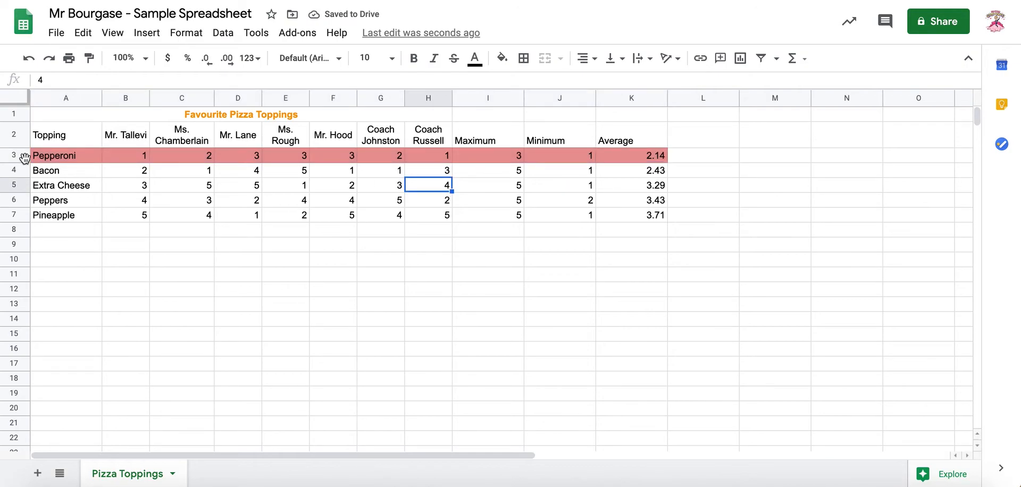
drag(47, 169, 633, 171)
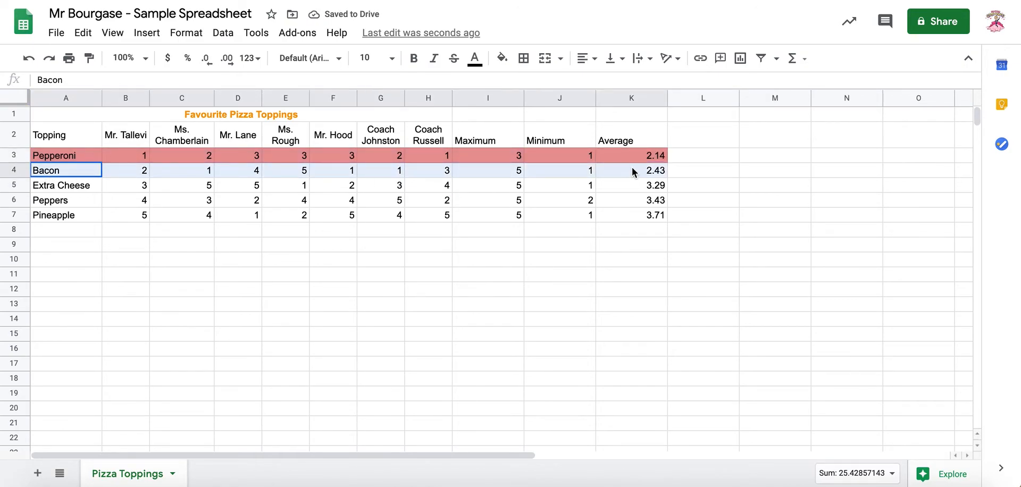
click(502, 58)
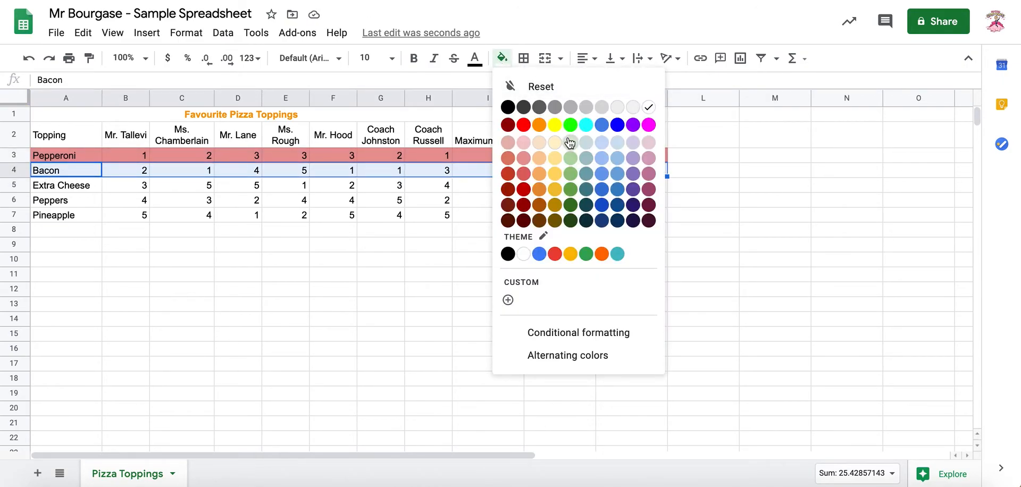
click(600, 155)
- Fill the Extra Cheese row A5:K5 with light green and the Peppers row A6:K6 with light purple
drag(81, 186, 603, 187)
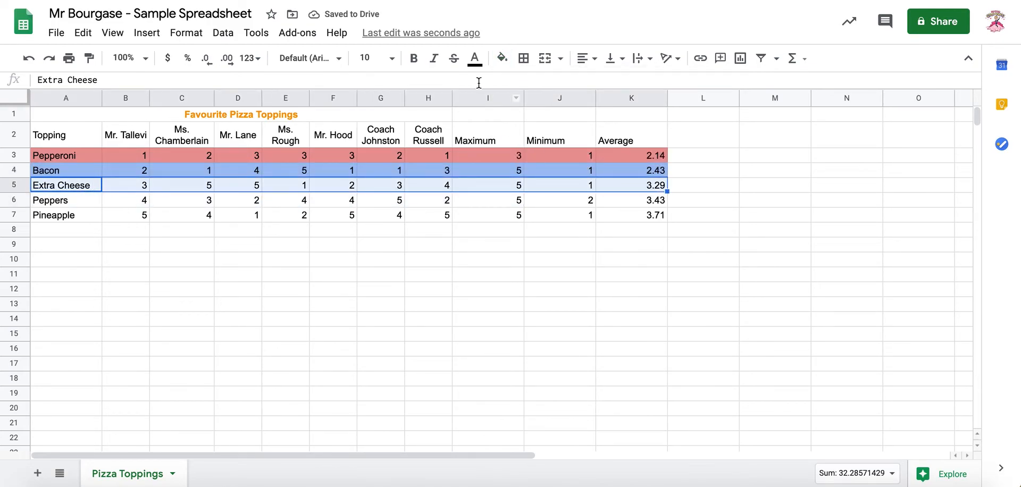
click(502, 60)
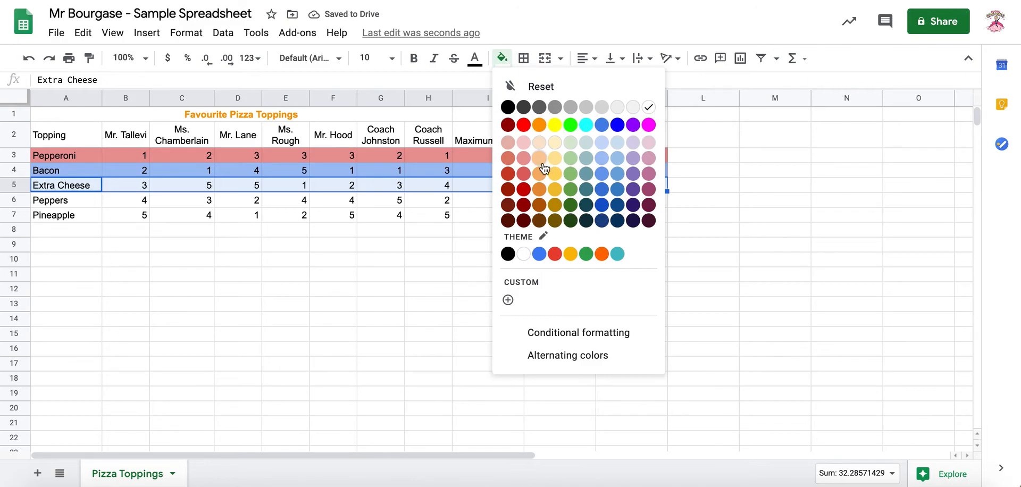
click(570, 158)
drag(88, 206, 663, 201)
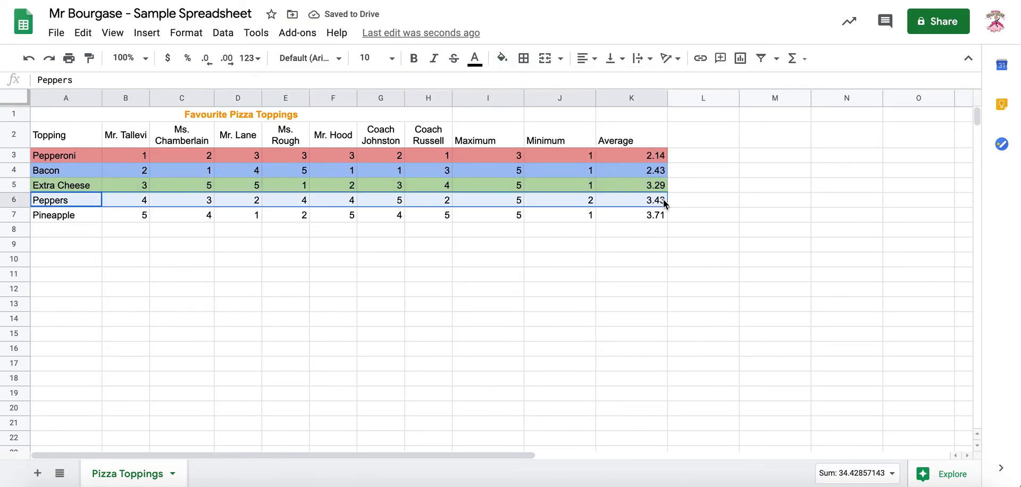
click(502, 58)
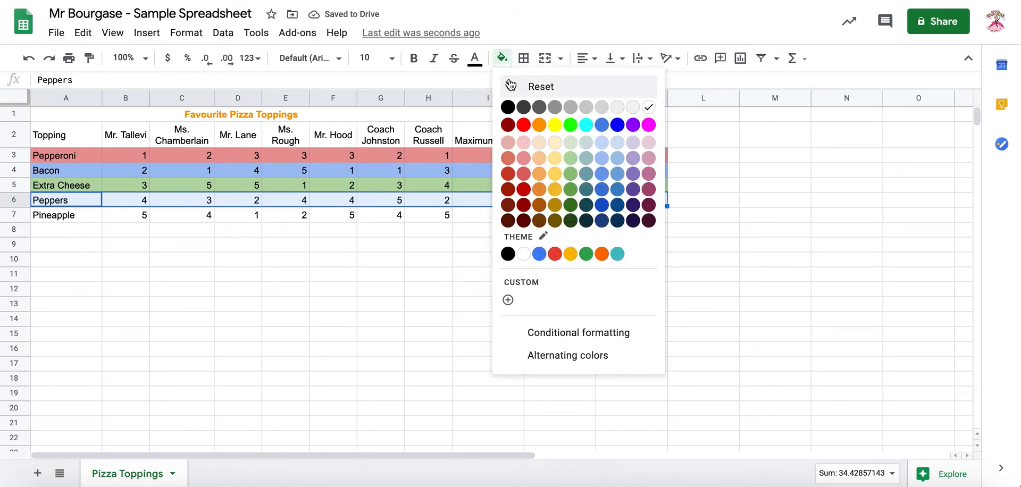
click(633, 158)
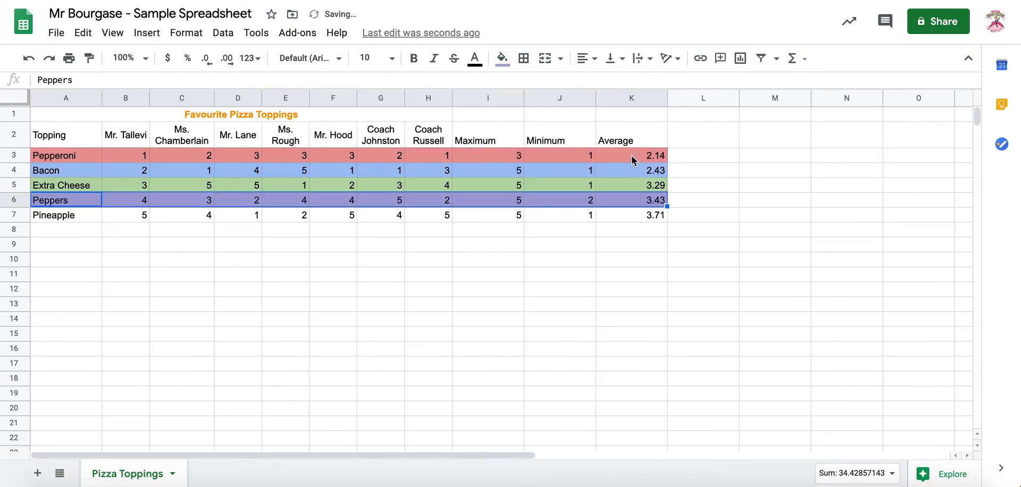
- Set the text color of the Pineapple row A7:K7 to light yellow
drag(81, 211, 649, 216)
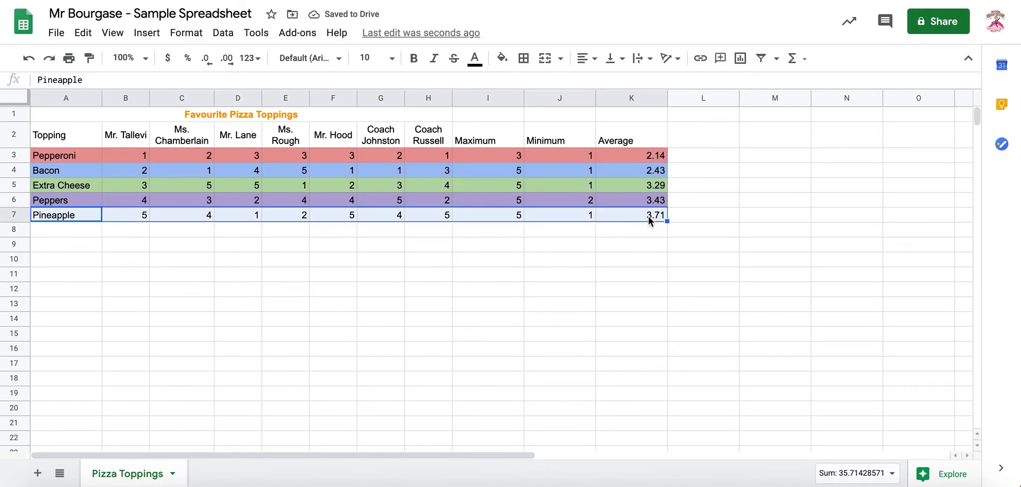
click(476, 58)
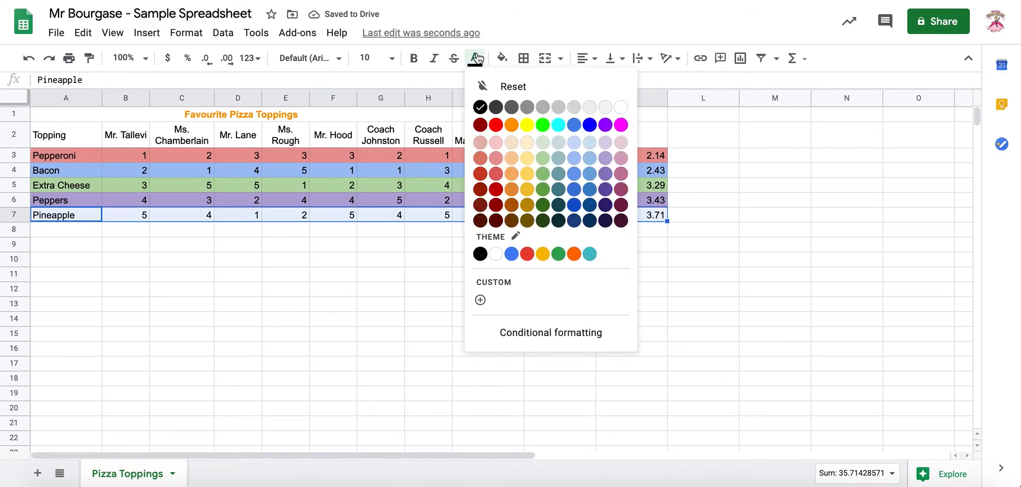
click(531, 154)
click(507, 234)
click(644, 141)
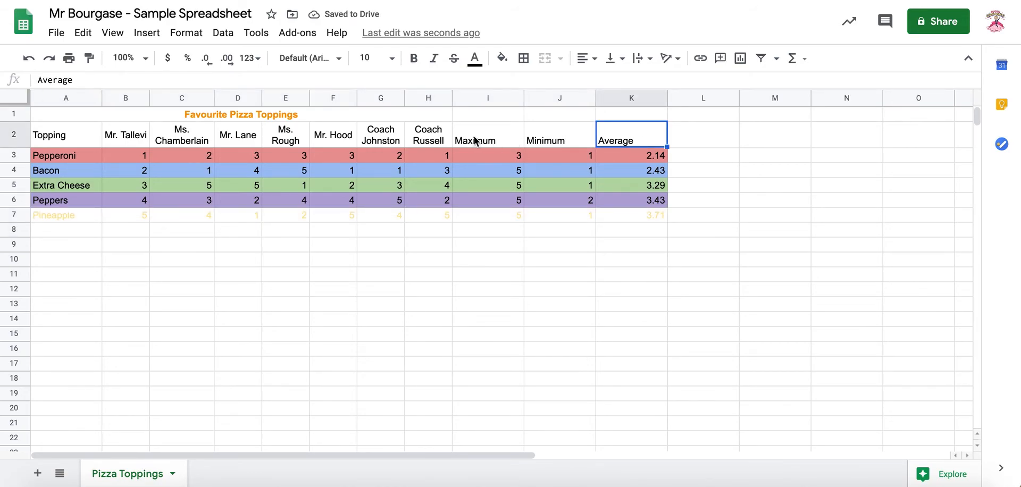
- Make the Maximum, Minimum and Average headers in I2:K2 bold and italic
drag(475, 141, 620, 142)
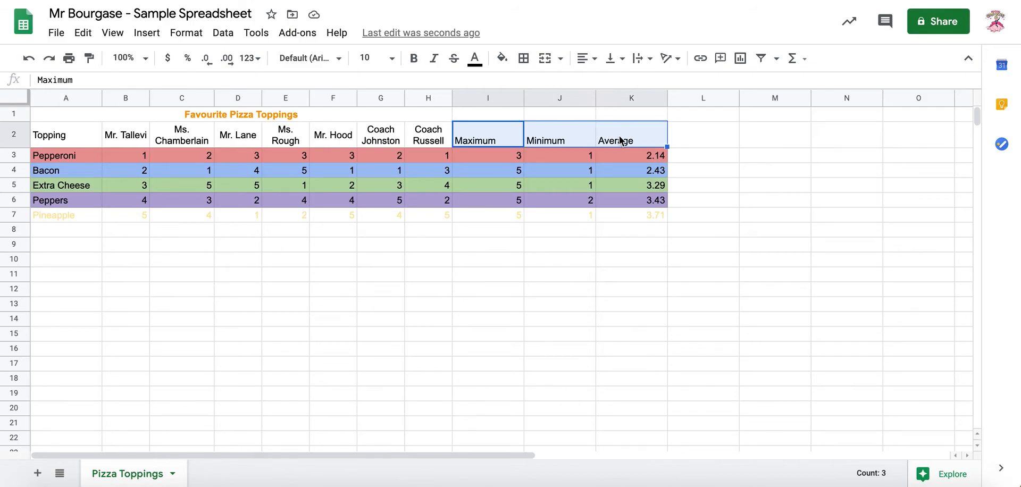
click(414, 58)
click(434, 58)
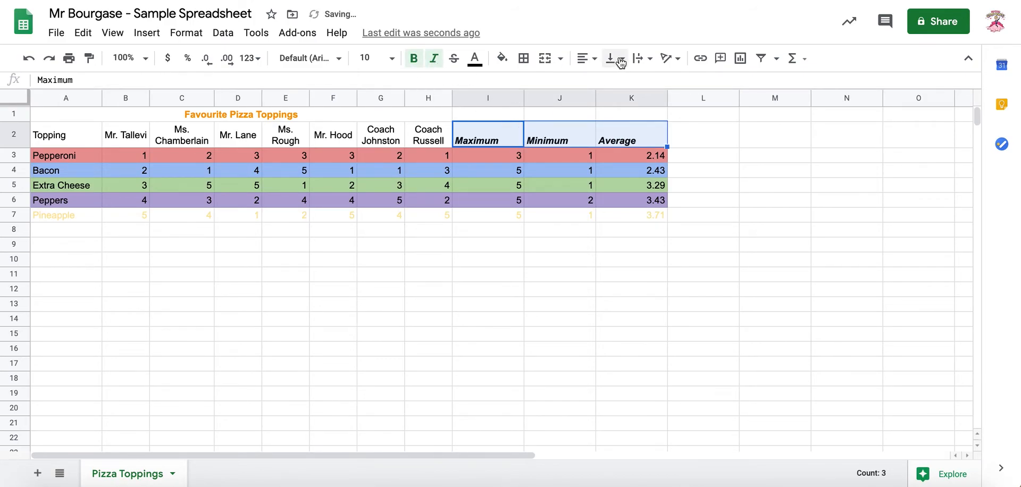
- Center the headers in I2:K2 horizontally and vertically, and make columns I to K slightly narrower
click(594, 58)
click(602, 81)
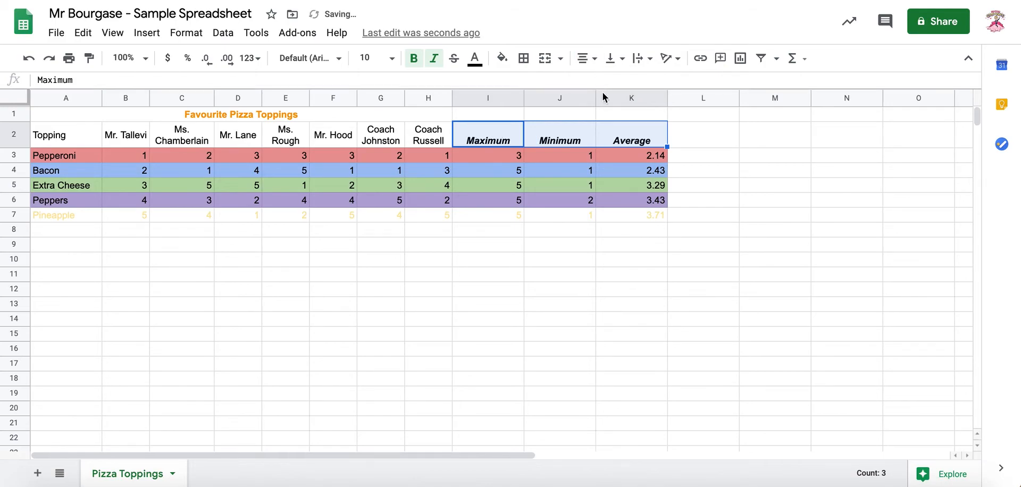
click(622, 59)
click(630, 82)
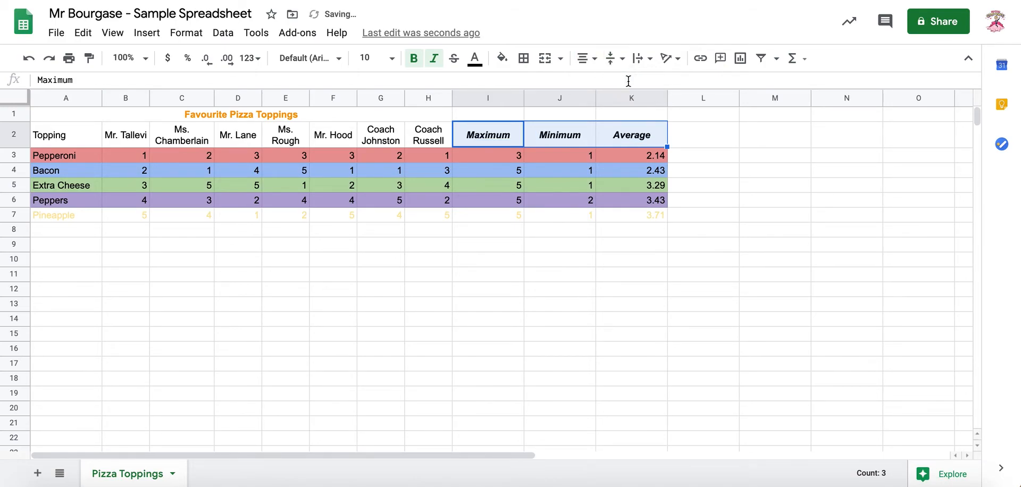
drag(636, 98, 511, 100)
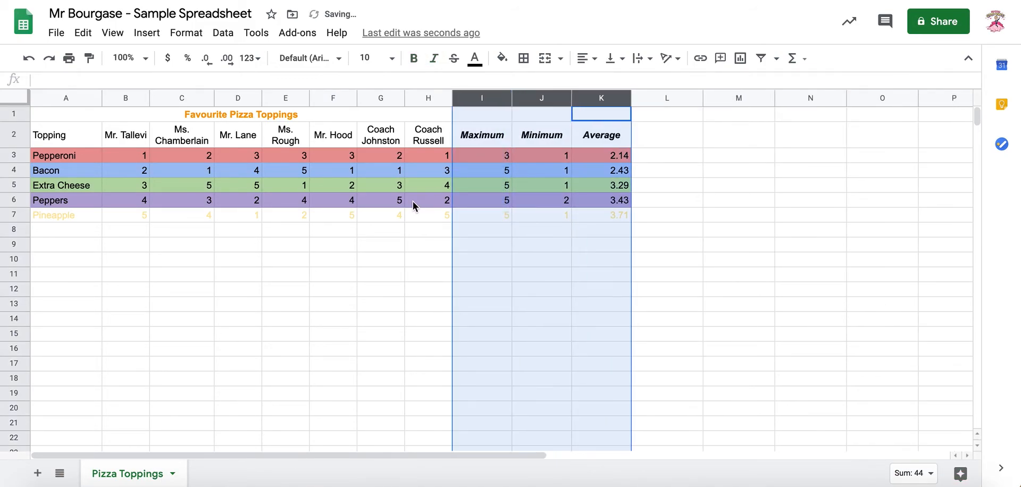
click(354, 224)
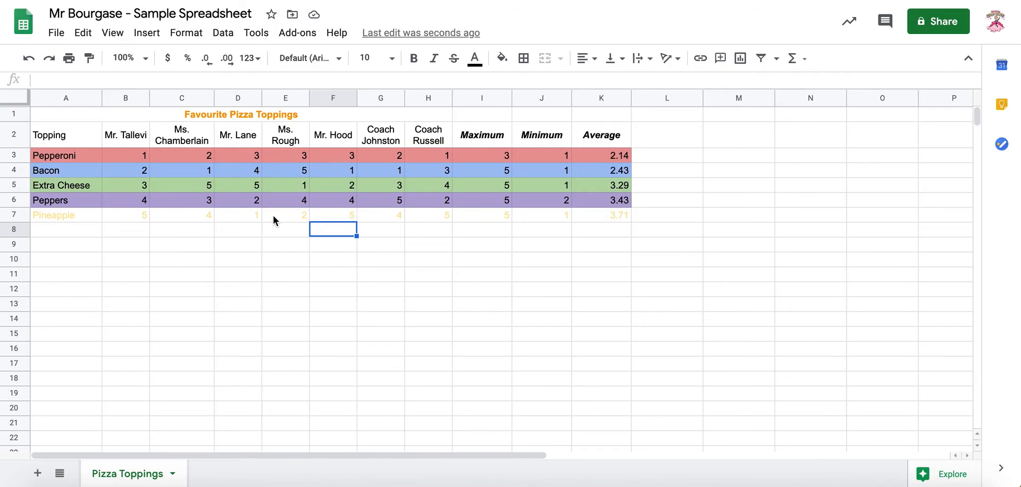
- Give the Pineapple row A7:K7 orange text and a light yellow fill
click(63, 211)
drag(201, 222, 583, 220)
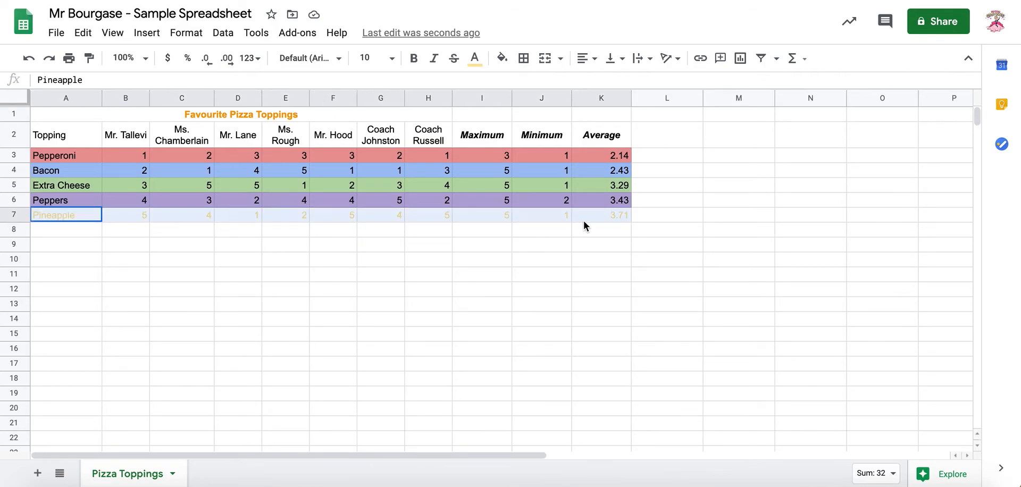
click(475, 58)
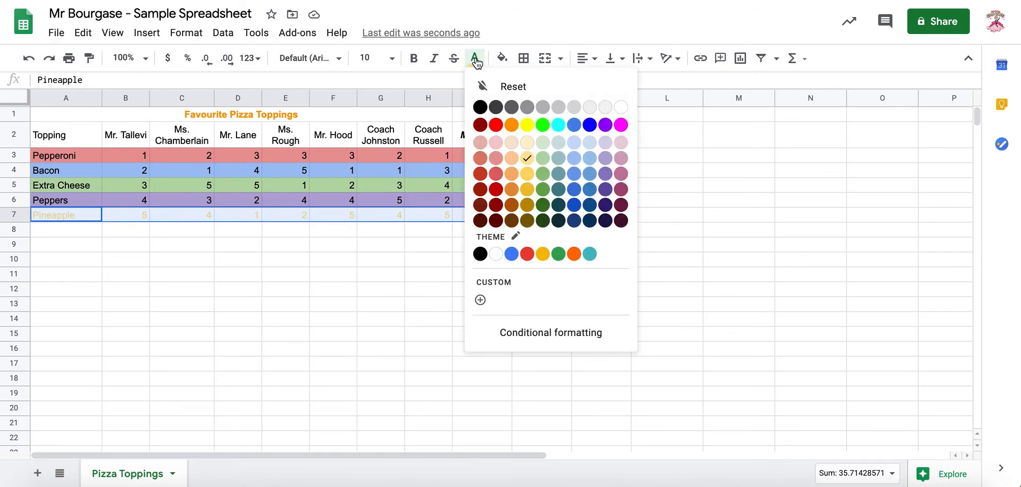
click(517, 124)
click(503, 57)
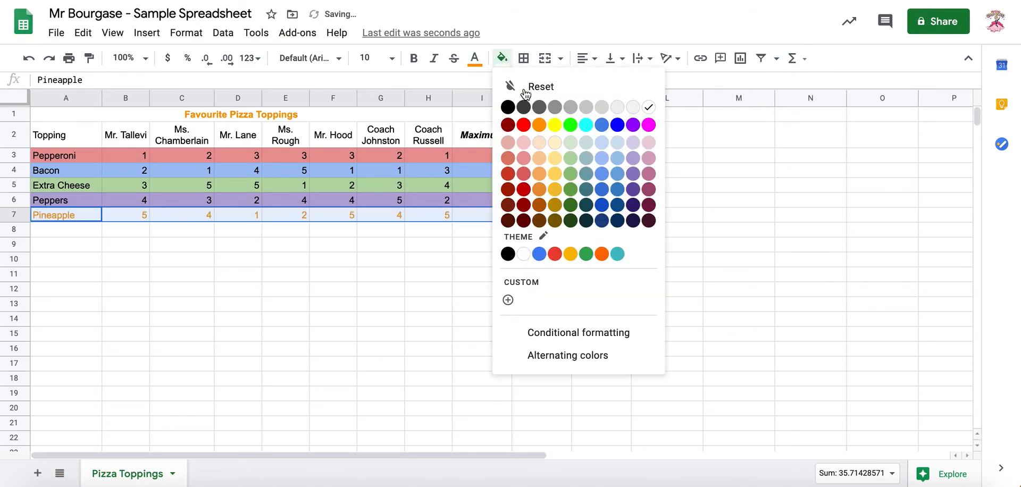
click(559, 159)
click(429, 259)
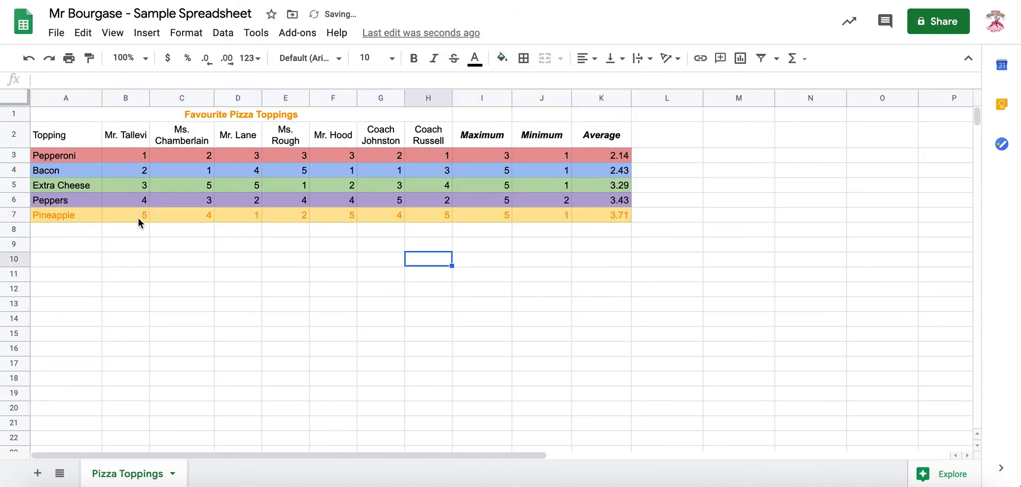
- Set the text of the Peppers row A6:K6 to dark purple and the Extra Cheese row A5:K5 to dark green
click(69, 201)
shift+click(579, 201)
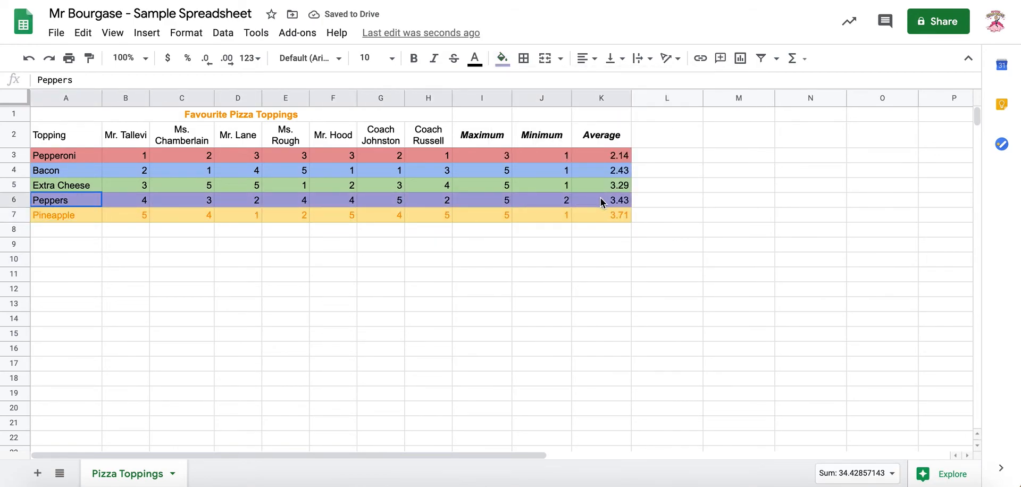
click(475, 58)
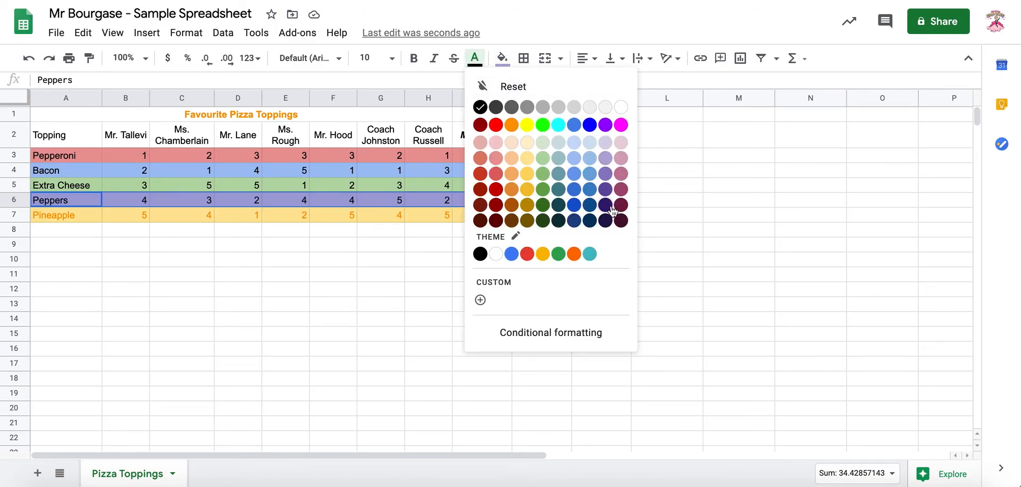
click(611, 189)
drag(613, 189, 90, 191)
click(475, 58)
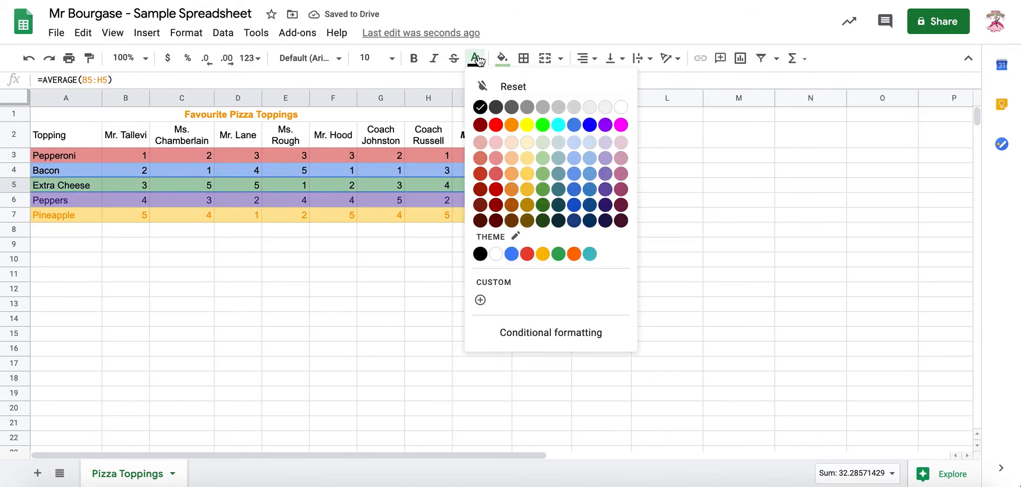
click(542, 189)
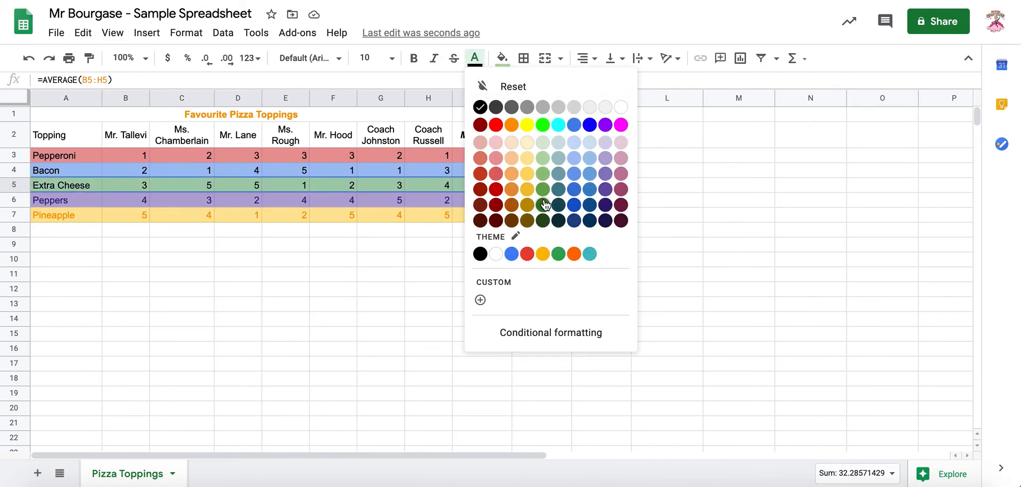
- Set the text of the Bacon row A4:K4 to dark blue and the Pepperoni row A3:K3 to red
click(61, 174)
drag(61, 175, 593, 173)
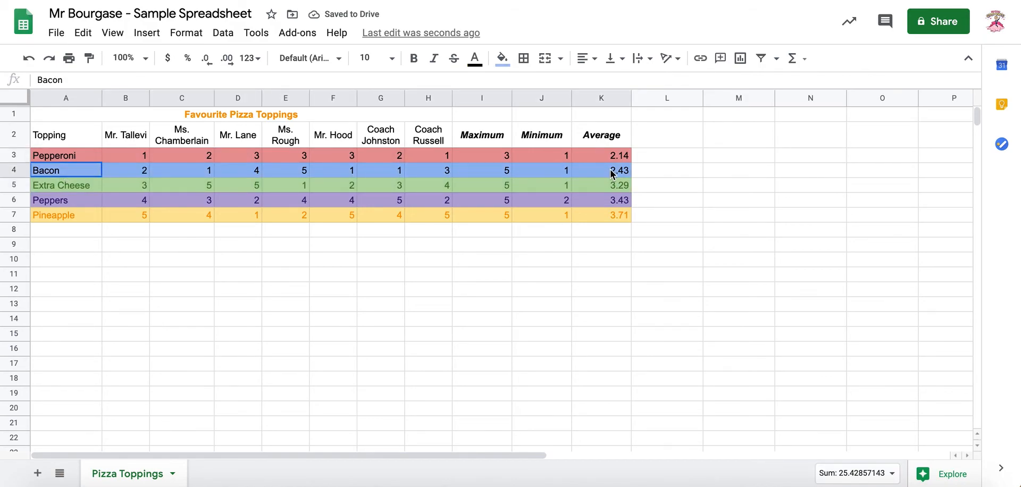
click(479, 59)
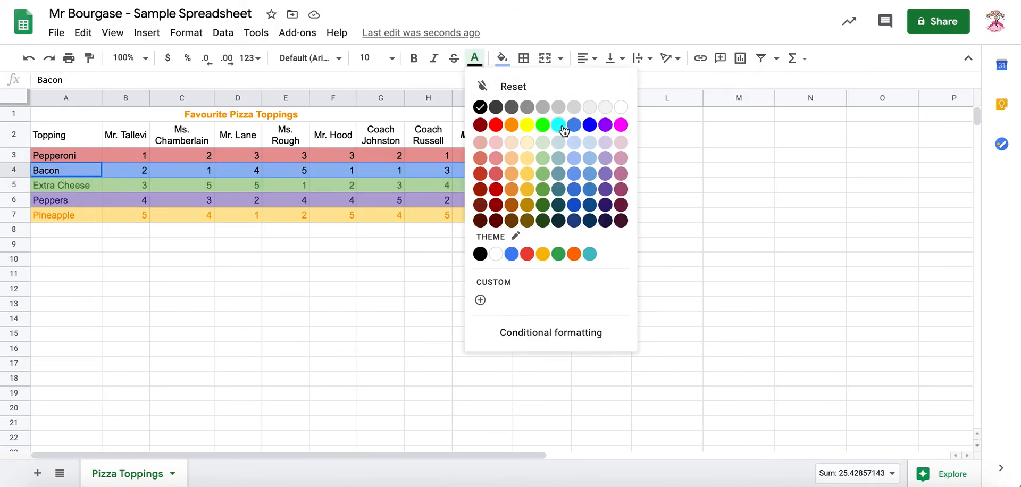
click(590, 208)
drag(47, 158, 591, 155)
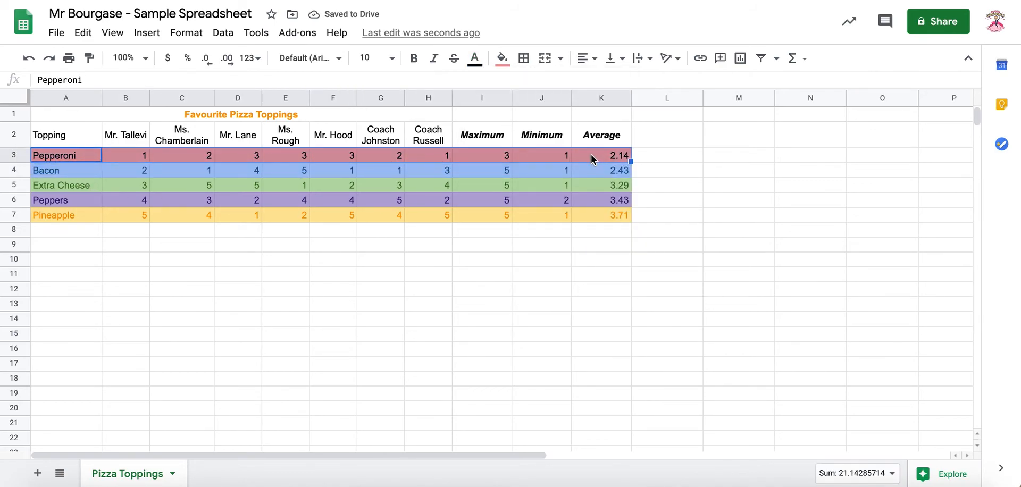
click(474, 57)
click(494, 125)
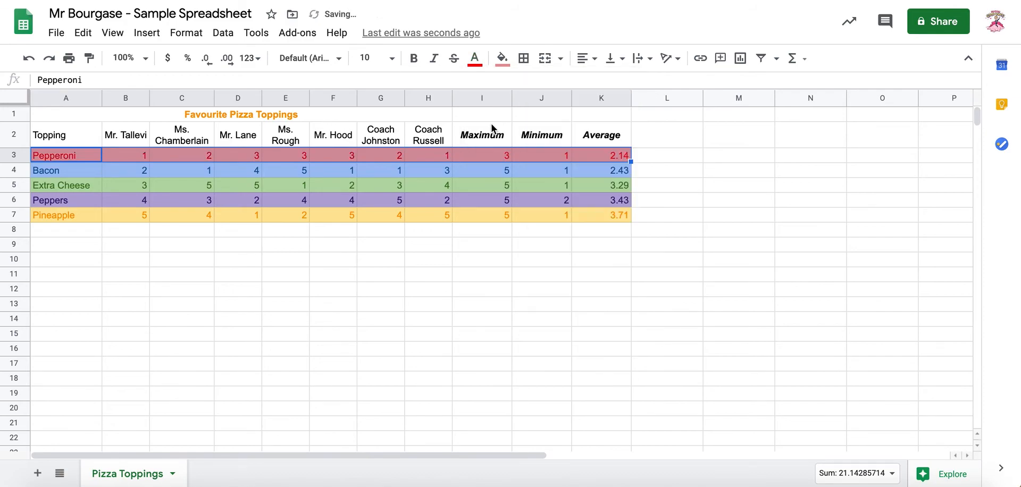
click(306, 226)
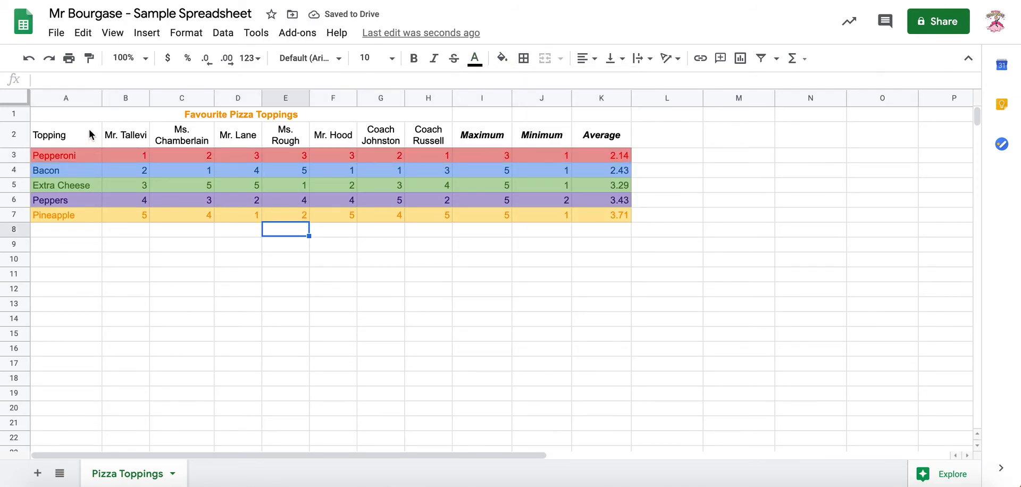
- Apply borders around all cells of the table range A2:K7
drag(63, 135, 596, 212)
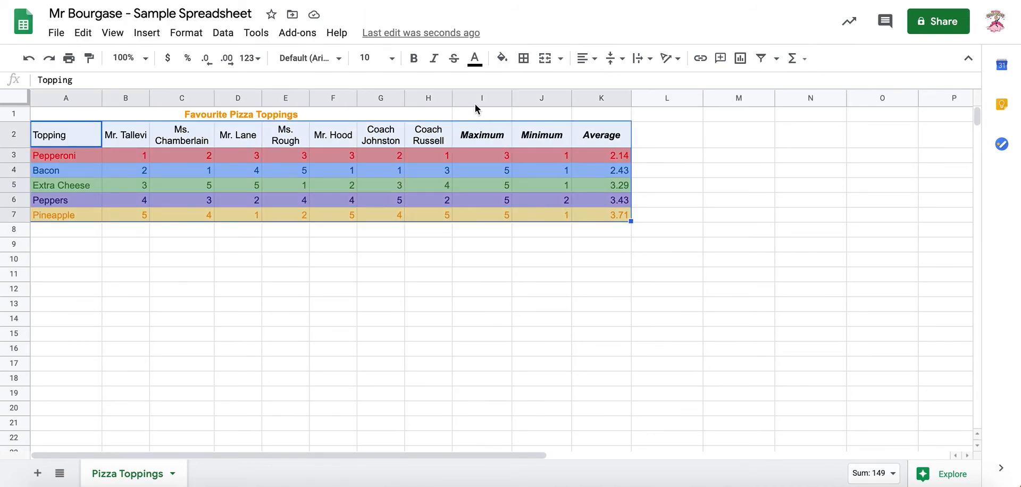
click(524, 58)
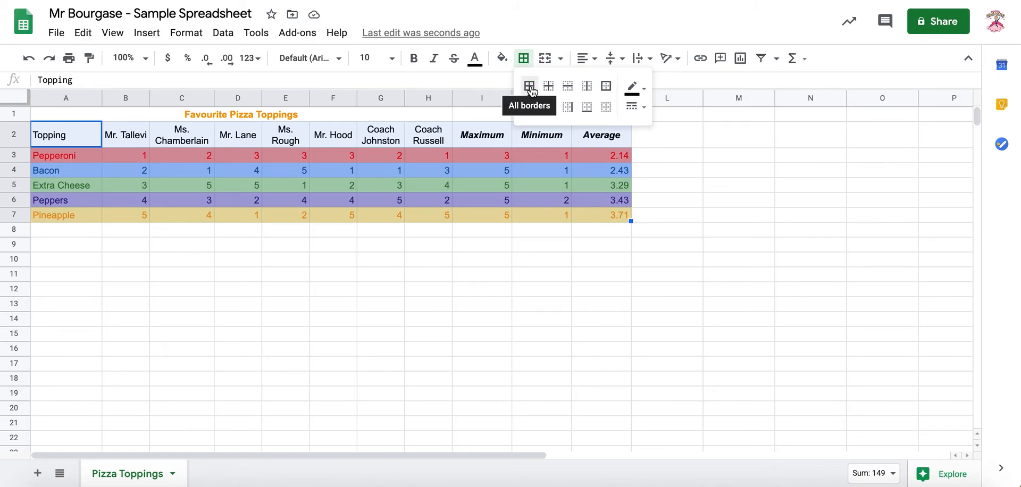
click(529, 86)
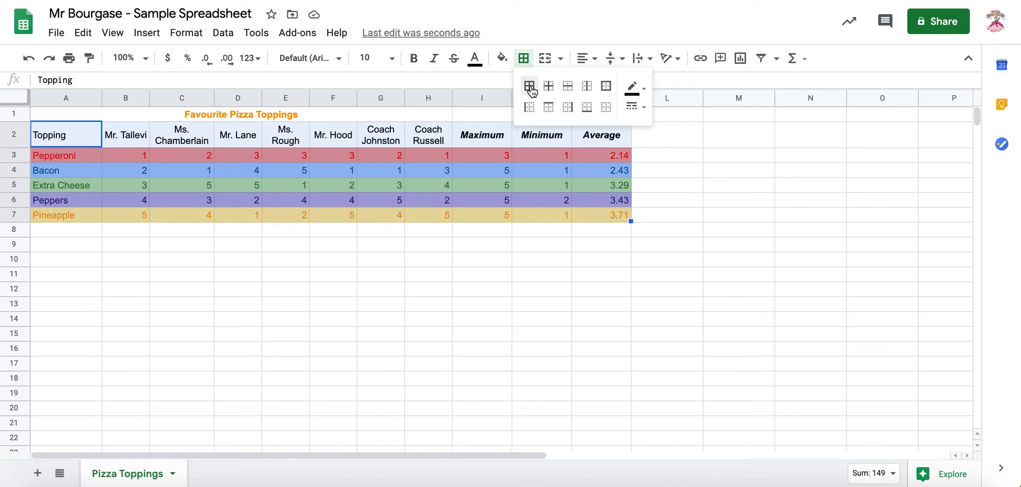
click(455, 277)
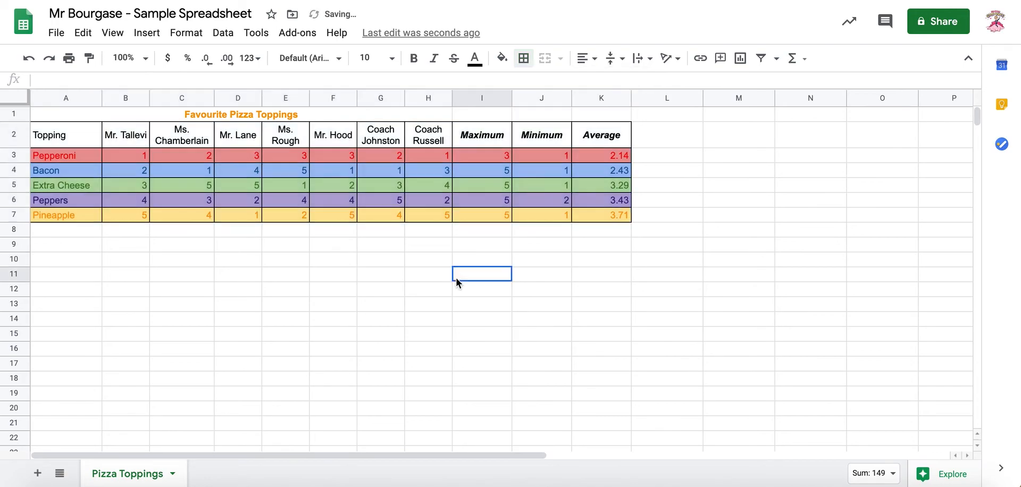
- Add a bottom border under the header row A2:K2 and set it to the thickest solid line style
click(59, 135)
drag(59, 135, 589, 139)
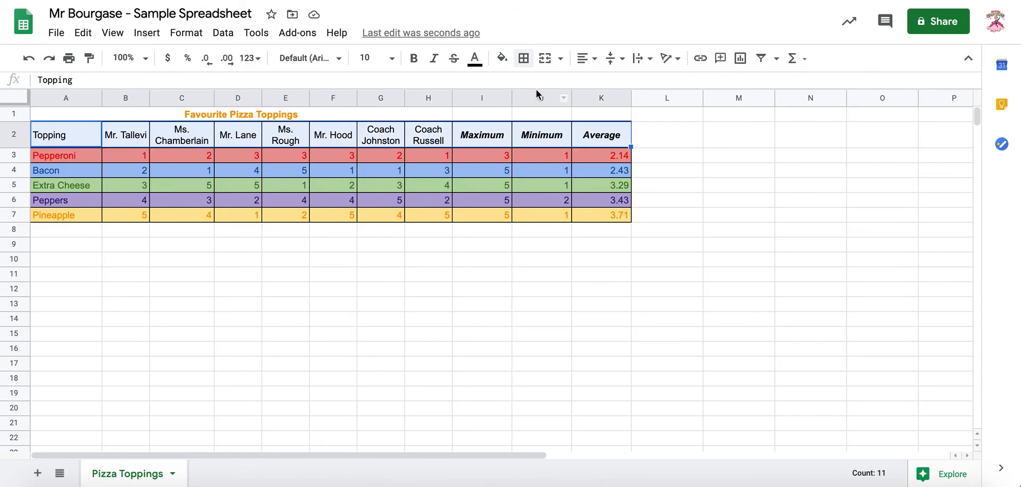
click(532, 59)
click(587, 107)
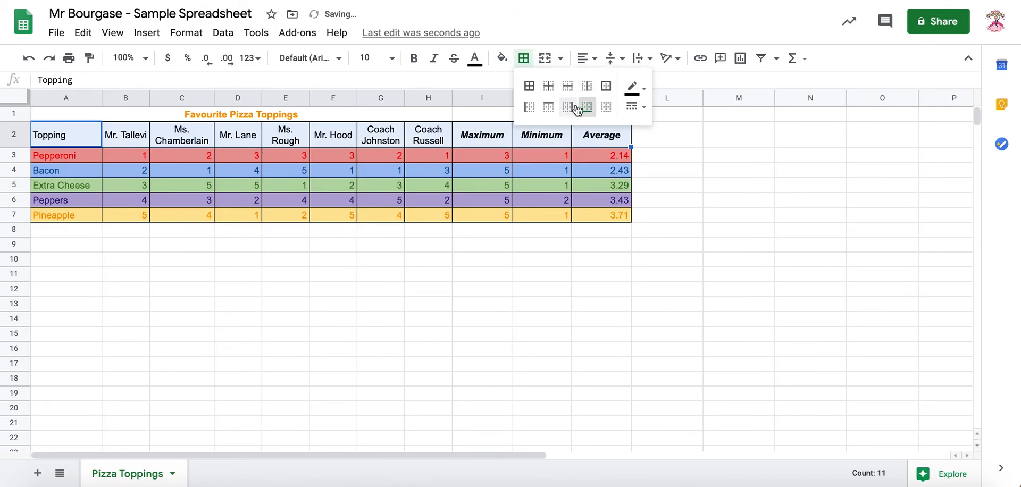
click(645, 109)
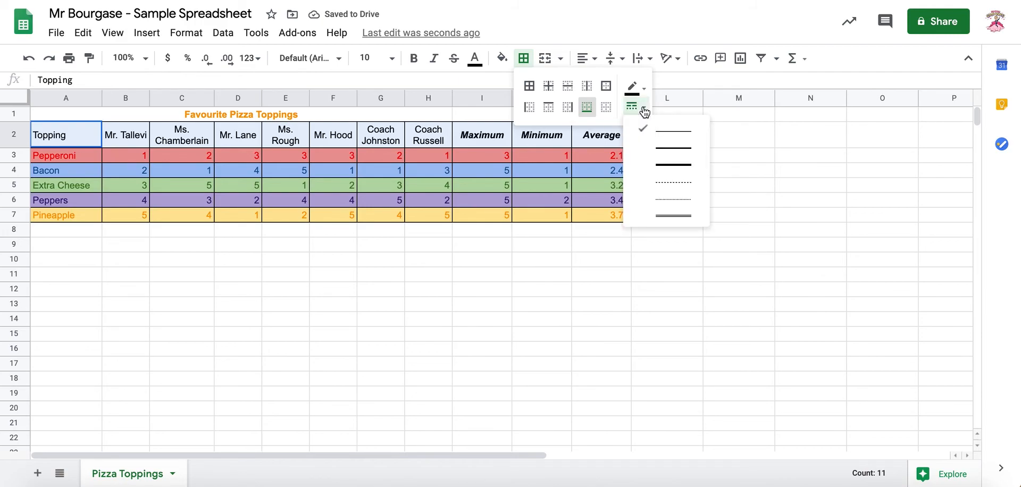
click(669, 168)
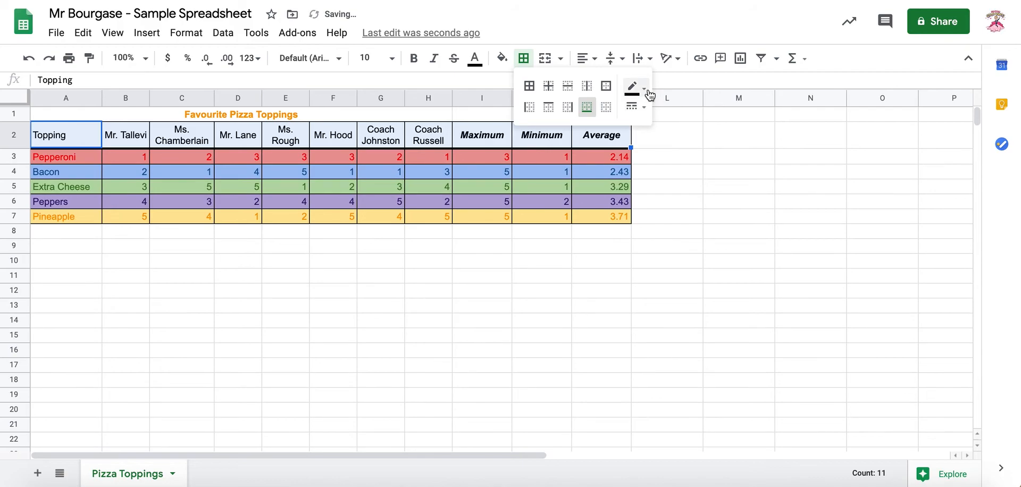
- Color the header row's bottom border bright green, keeping the thickest solid line style
click(644, 89)
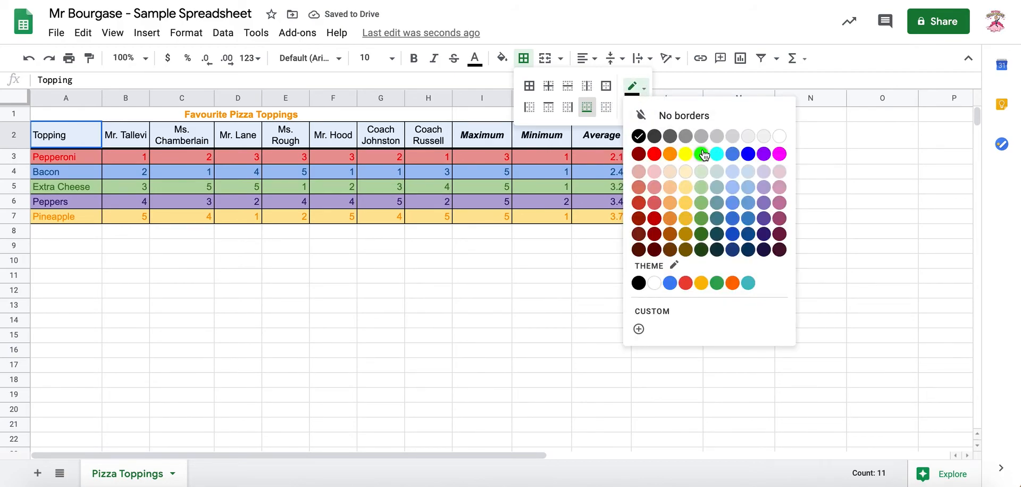
click(702, 155)
click(643, 108)
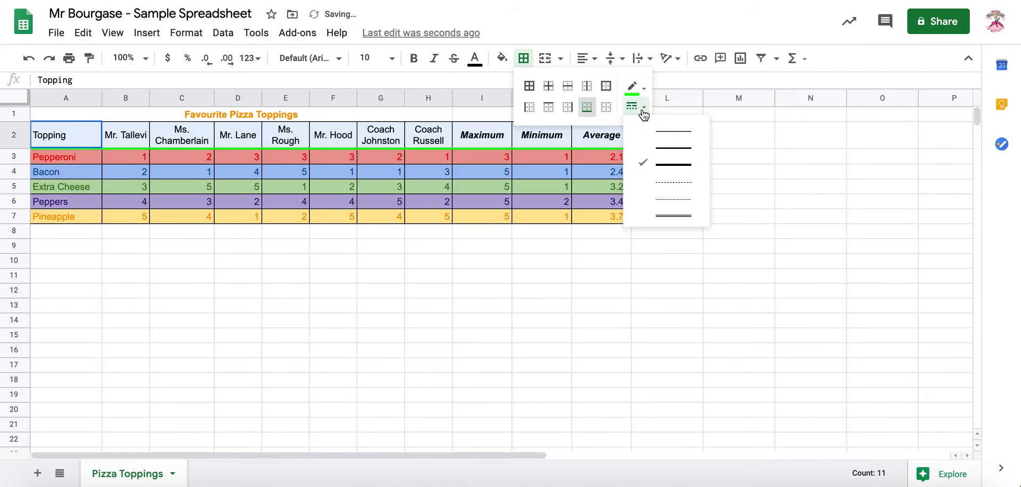
click(669, 165)
click(556, 256)
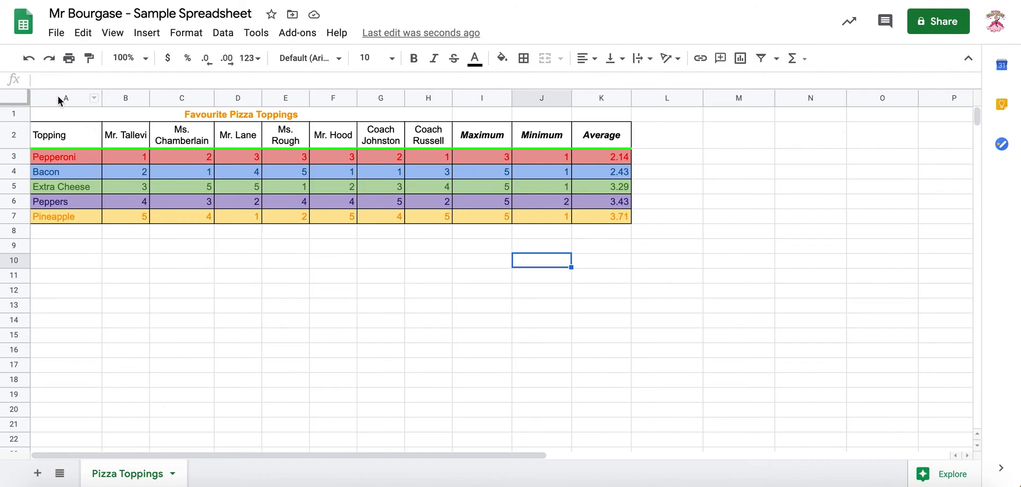
- Extend the merged title cell in row 1 so it spans A1:K1
click(55, 116)
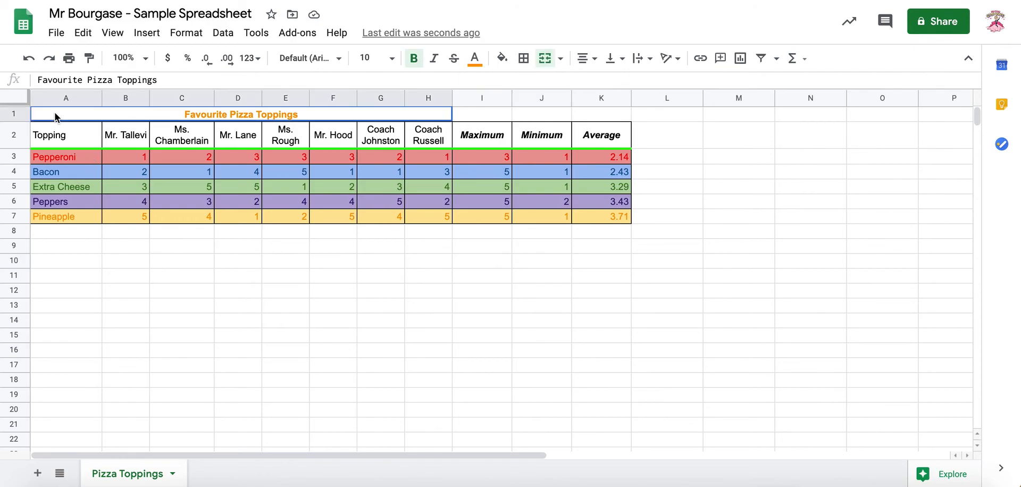
drag(56, 116, 397, 108)
drag(458, 117, 399, 117)
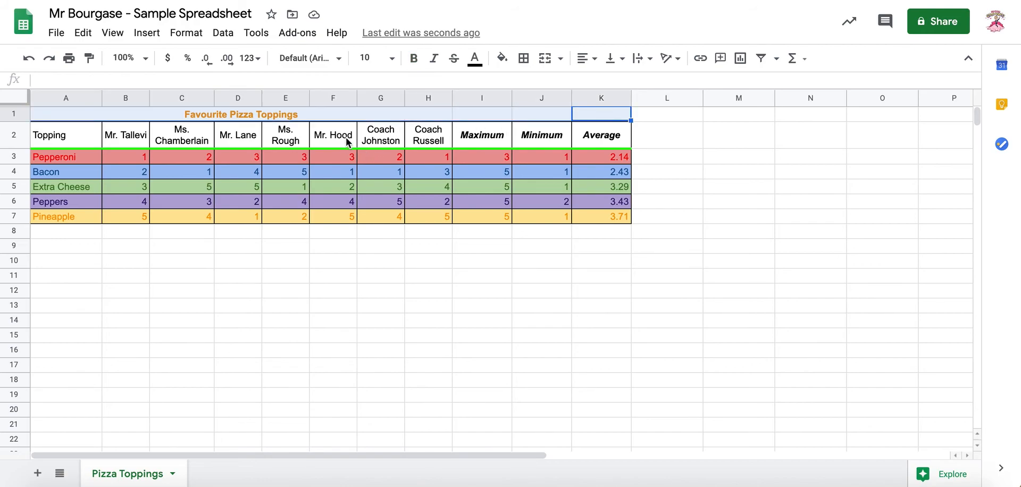
click(545, 58)
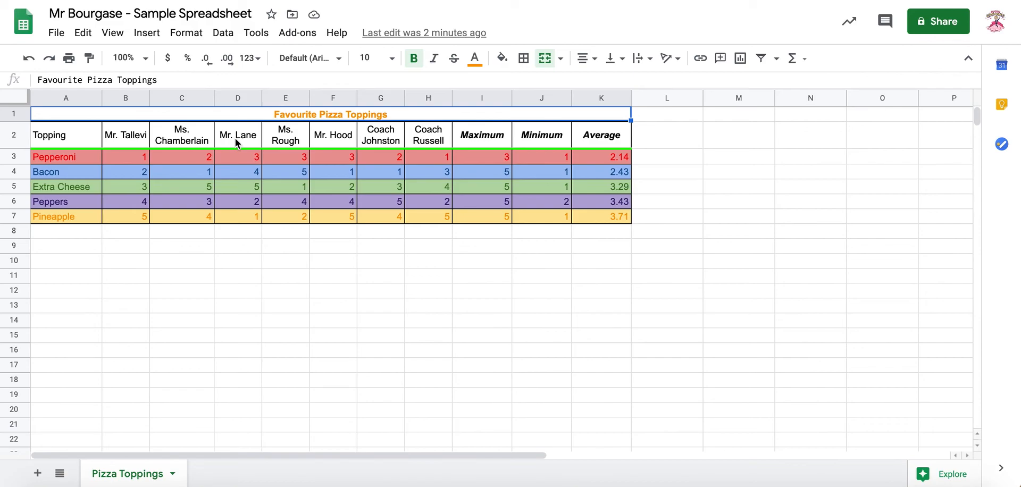
- Insert a new column before column D and enter the additional coach's name as its header in D2
click(233, 98)
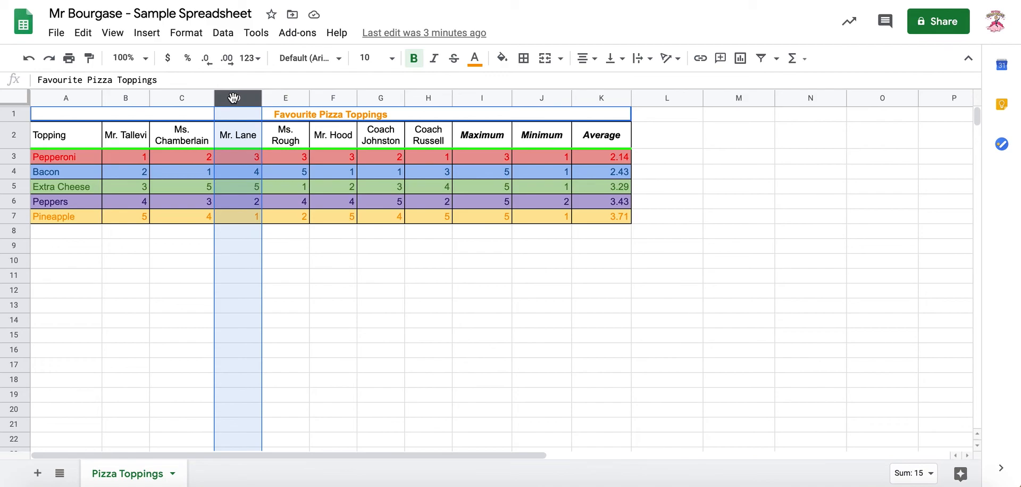
right_click(234, 102)
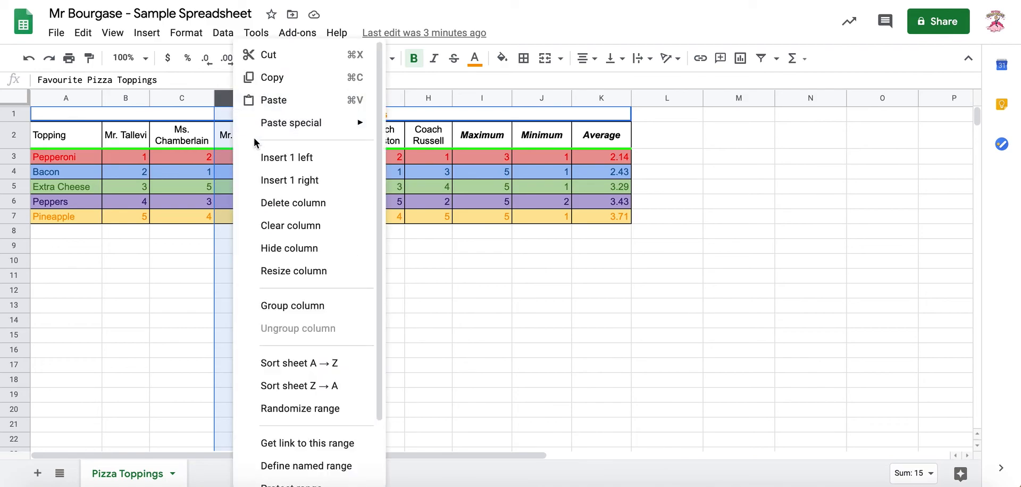
click(253, 157)
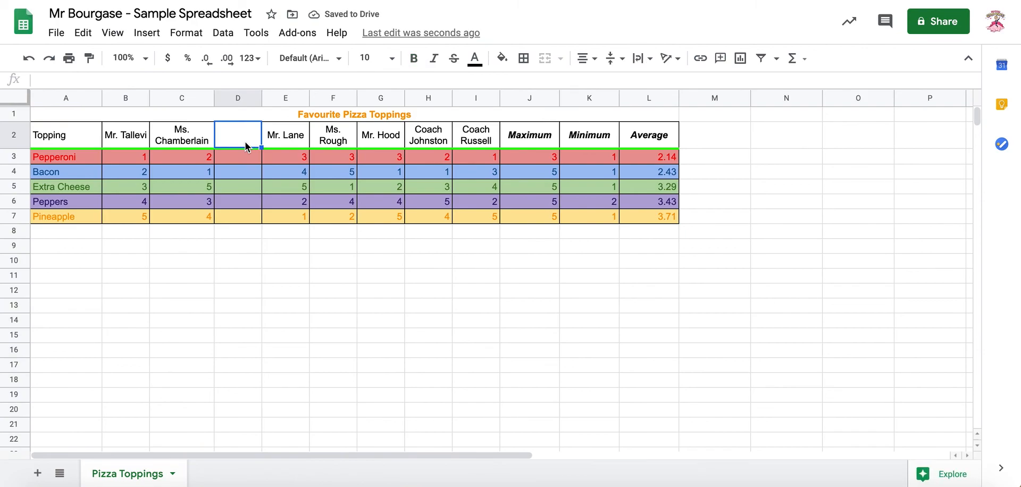
text(Coach Smith)
key(Return)
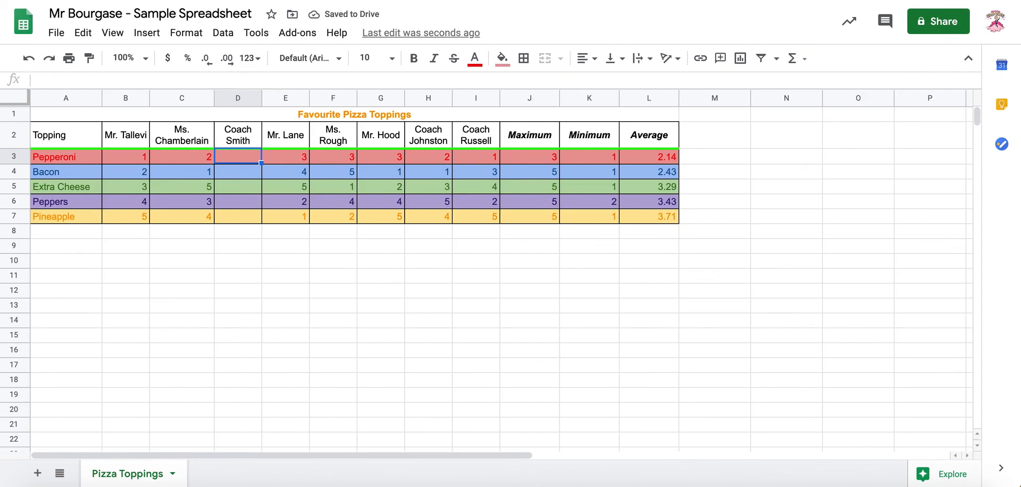
- Examine the range used by the Pepperoni average formula in L3
click(644, 158)
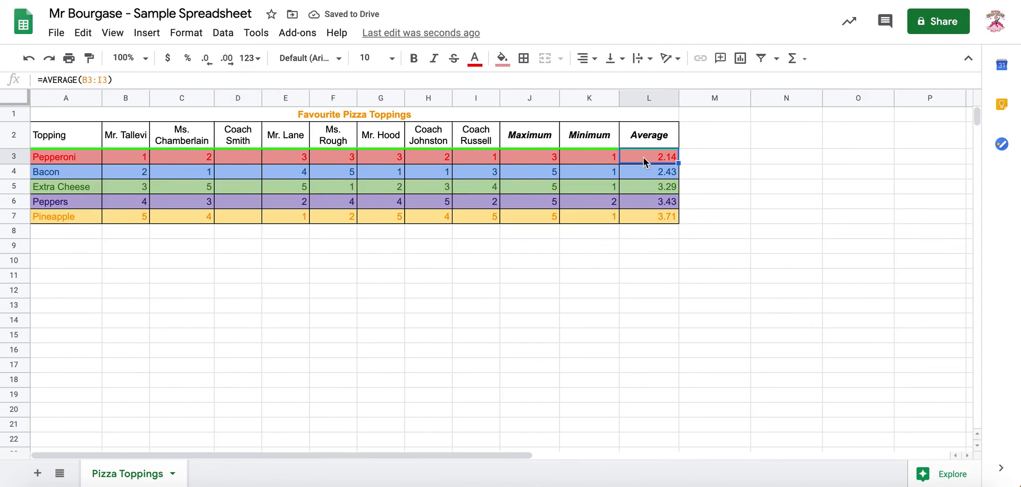
click(93, 80)
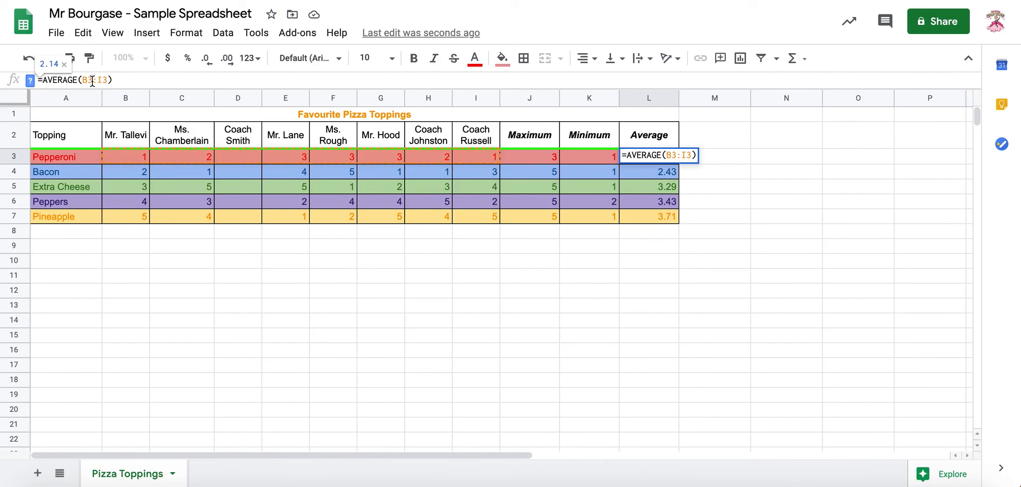
key(Return)
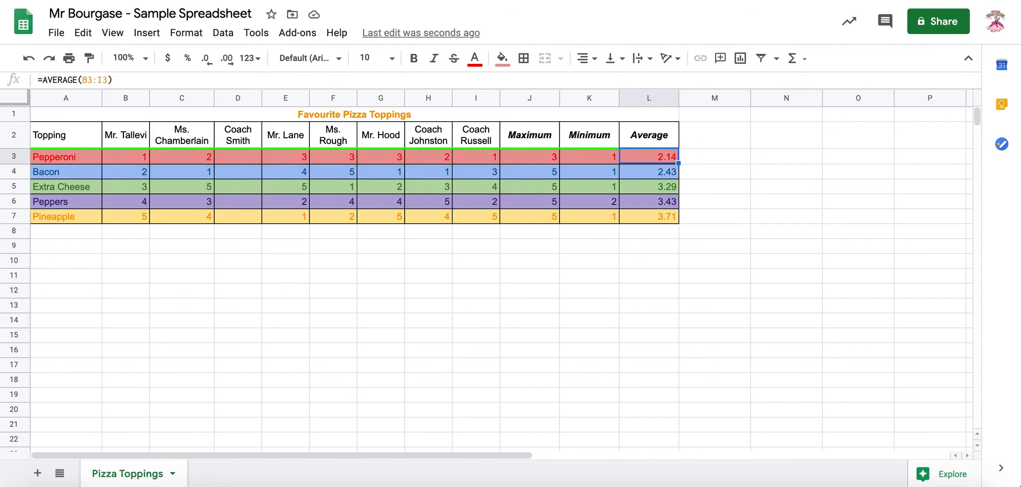
- Enter the new coach's rankings 1, 3, 2, 4 and 5 in D3:D7, then check the Pepperoni average formula in L3
click(231, 157)
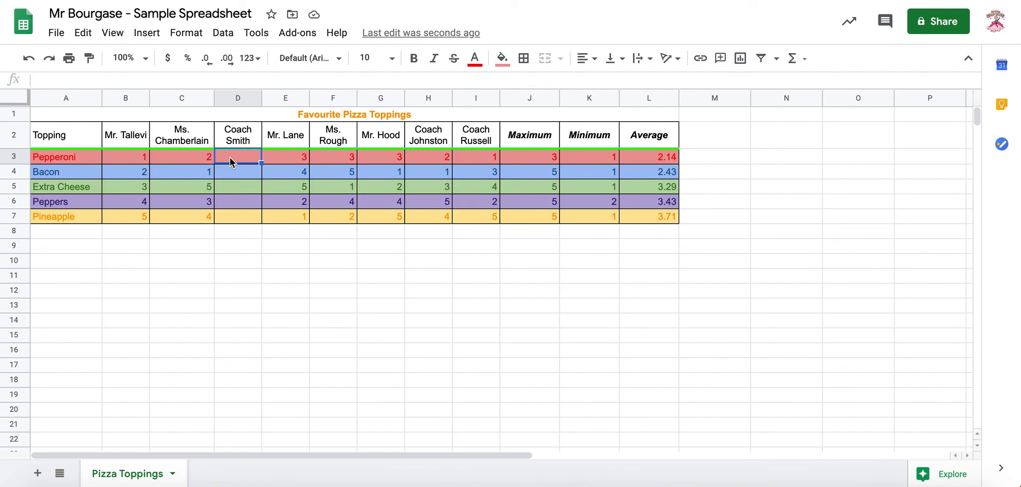
text(1)
key(Return)
text(3)
key(Return)
text(2)
key(Return)
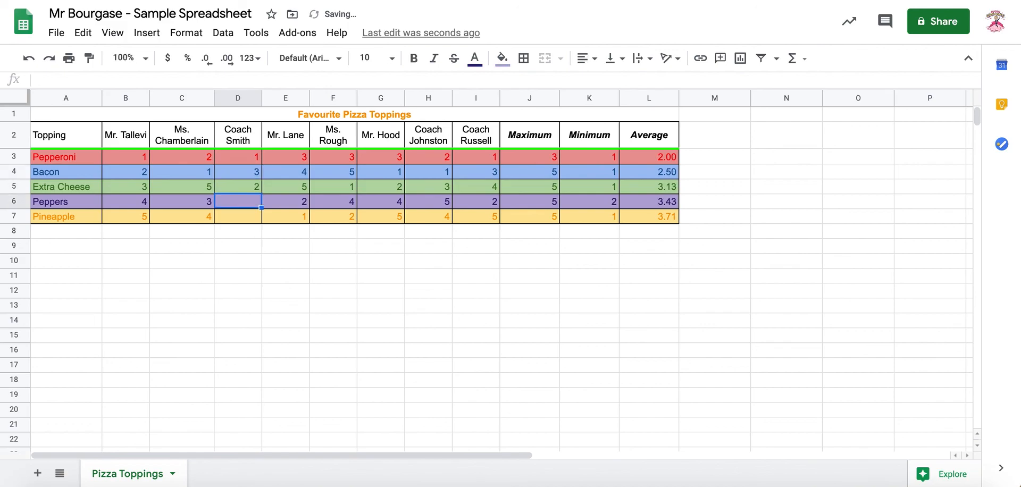
text(4)
key(Return)
text(5)
key(Return)
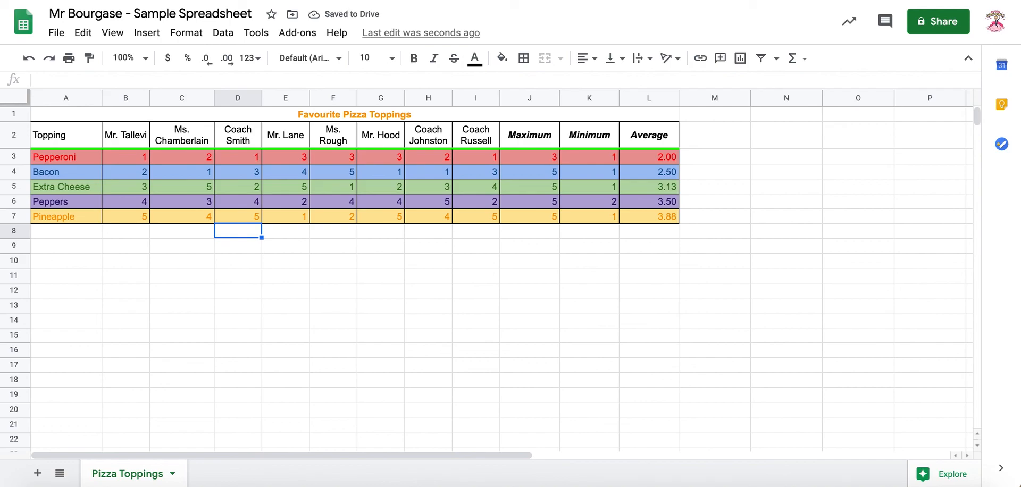
click(661, 162)
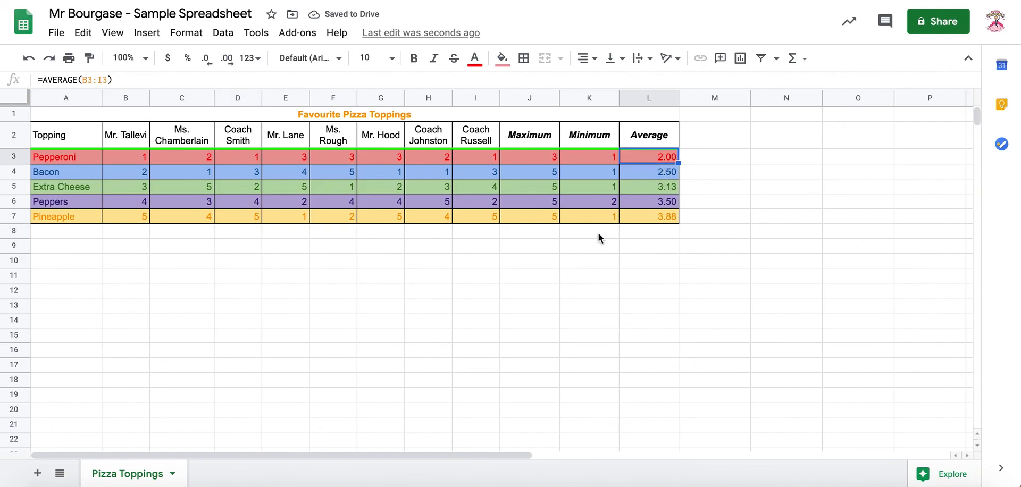